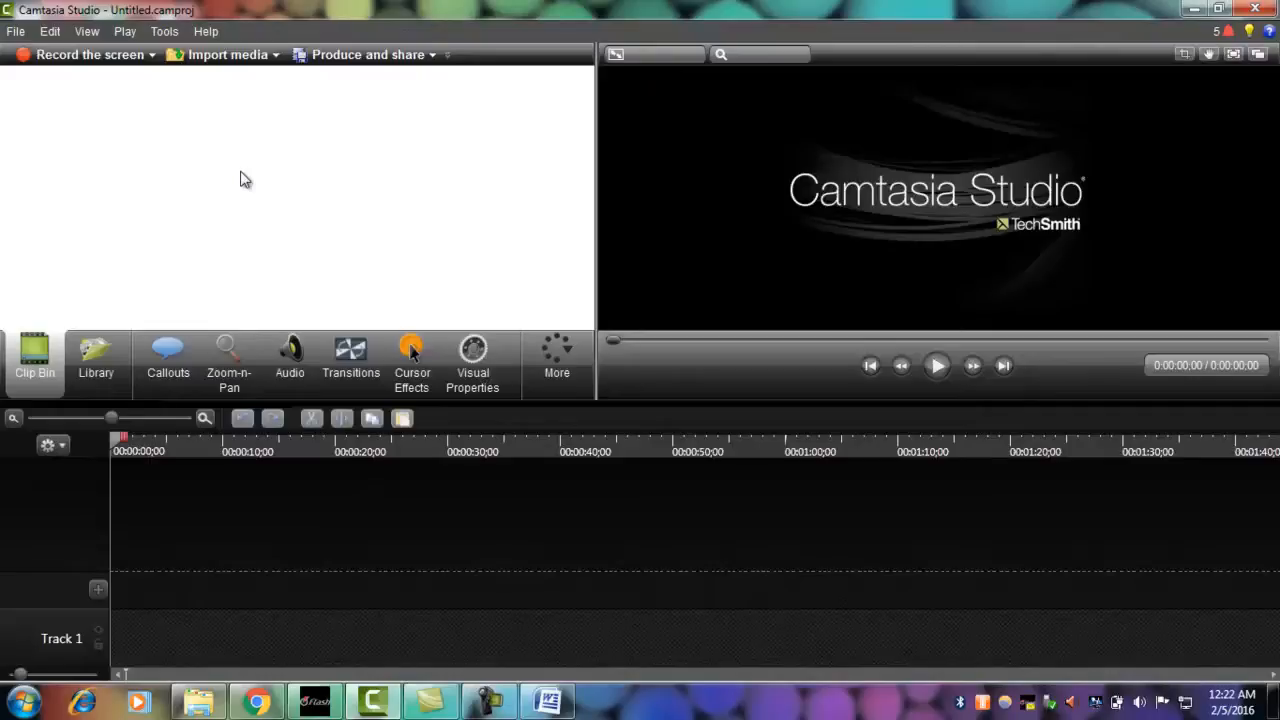
- Import all images from the sudarban folder in Downloads into the project
click(228, 56)
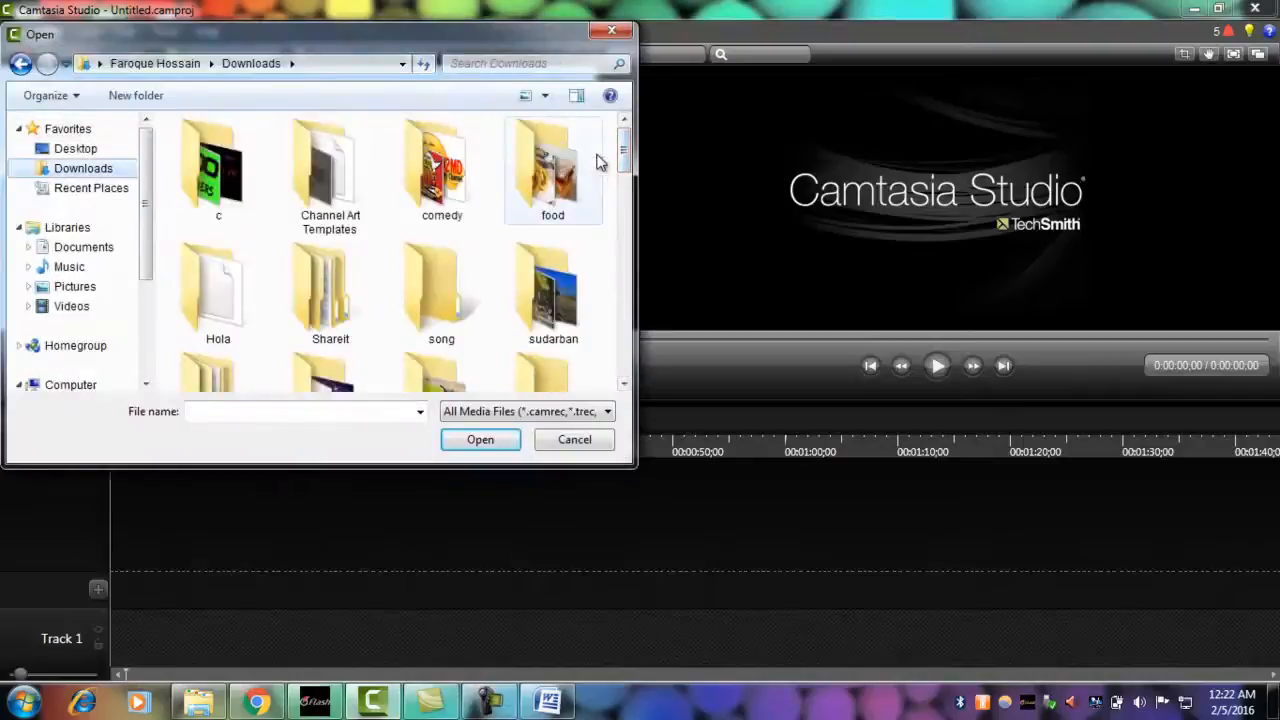
double_click(553, 298)
key(BackSpace)
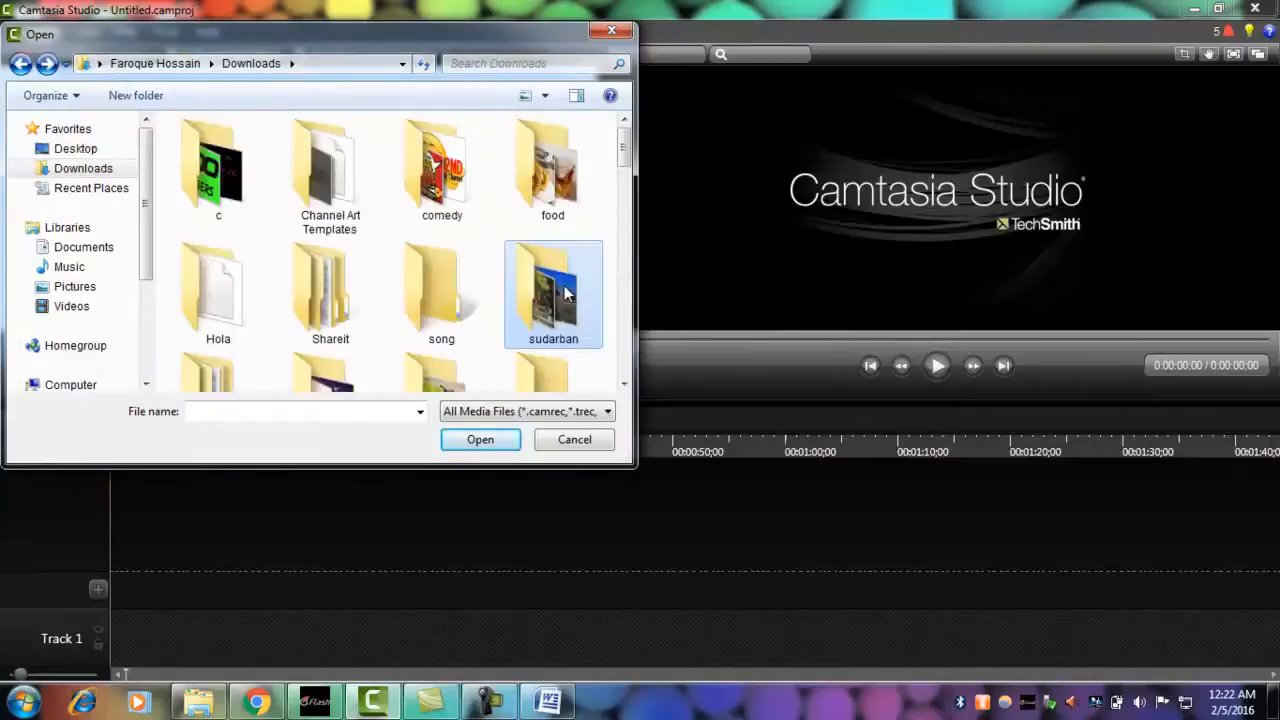
click(486, 440)
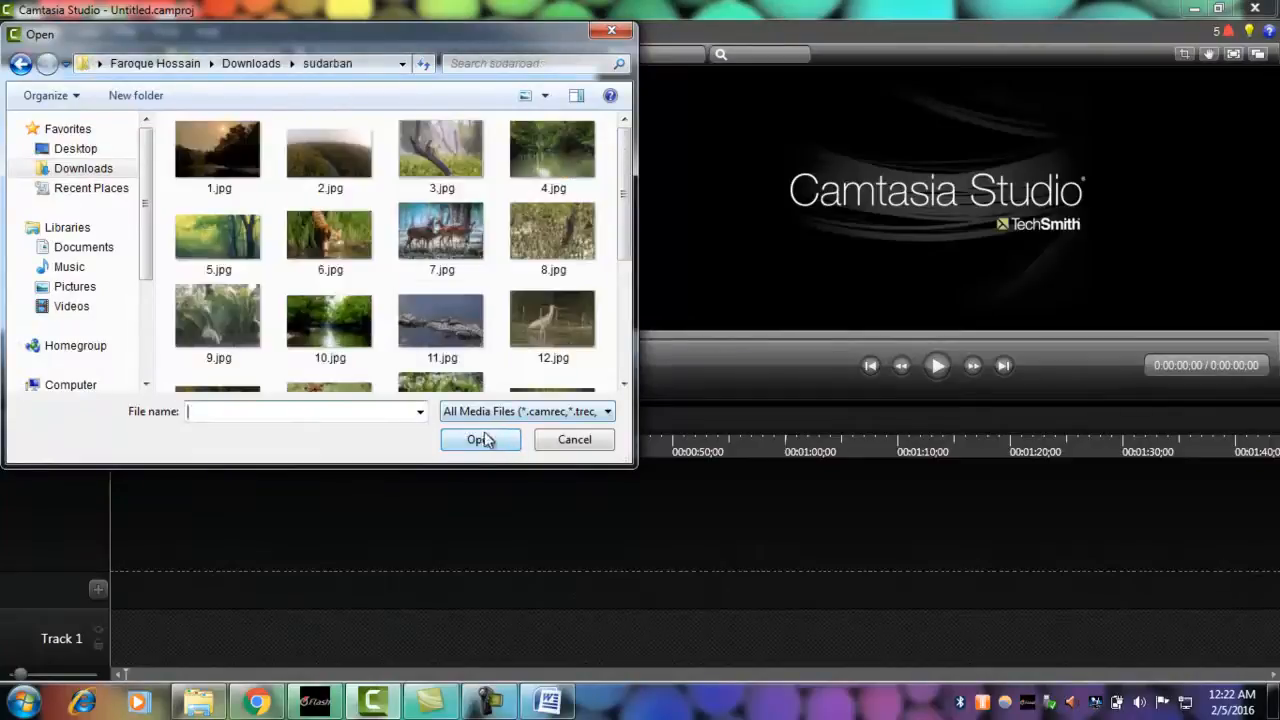
key(ctrl+a)
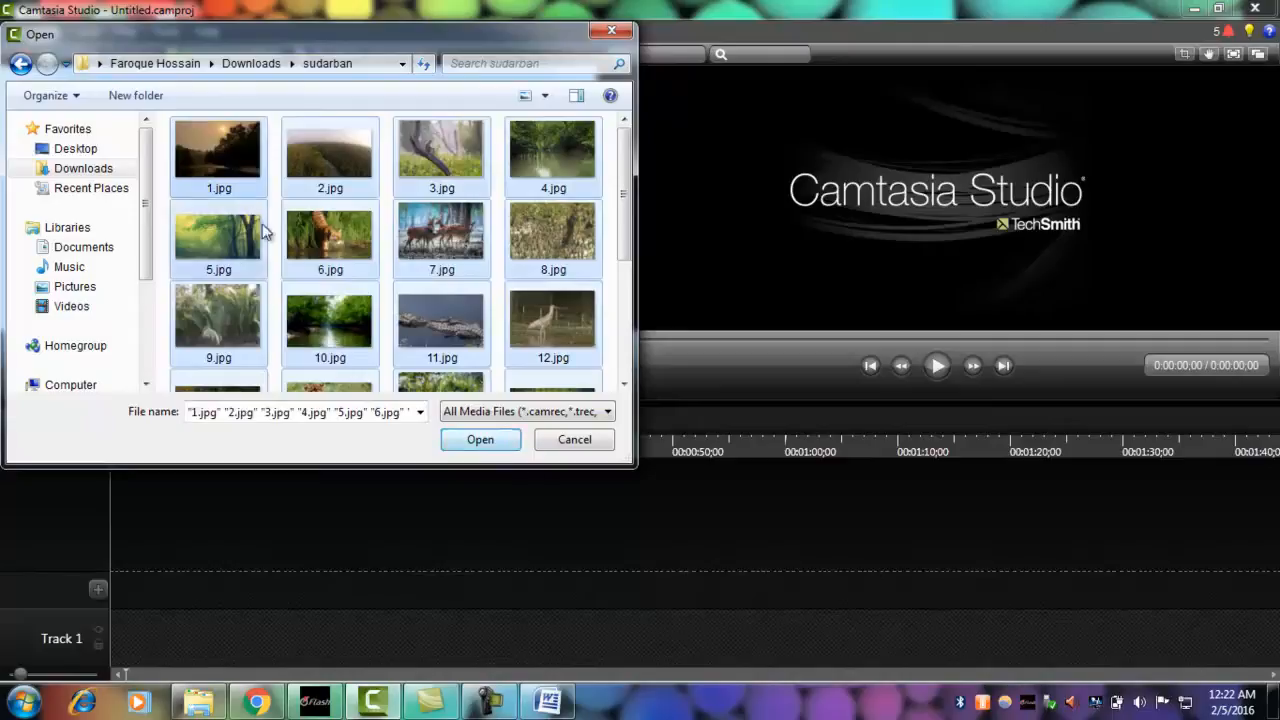
click(483, 440)
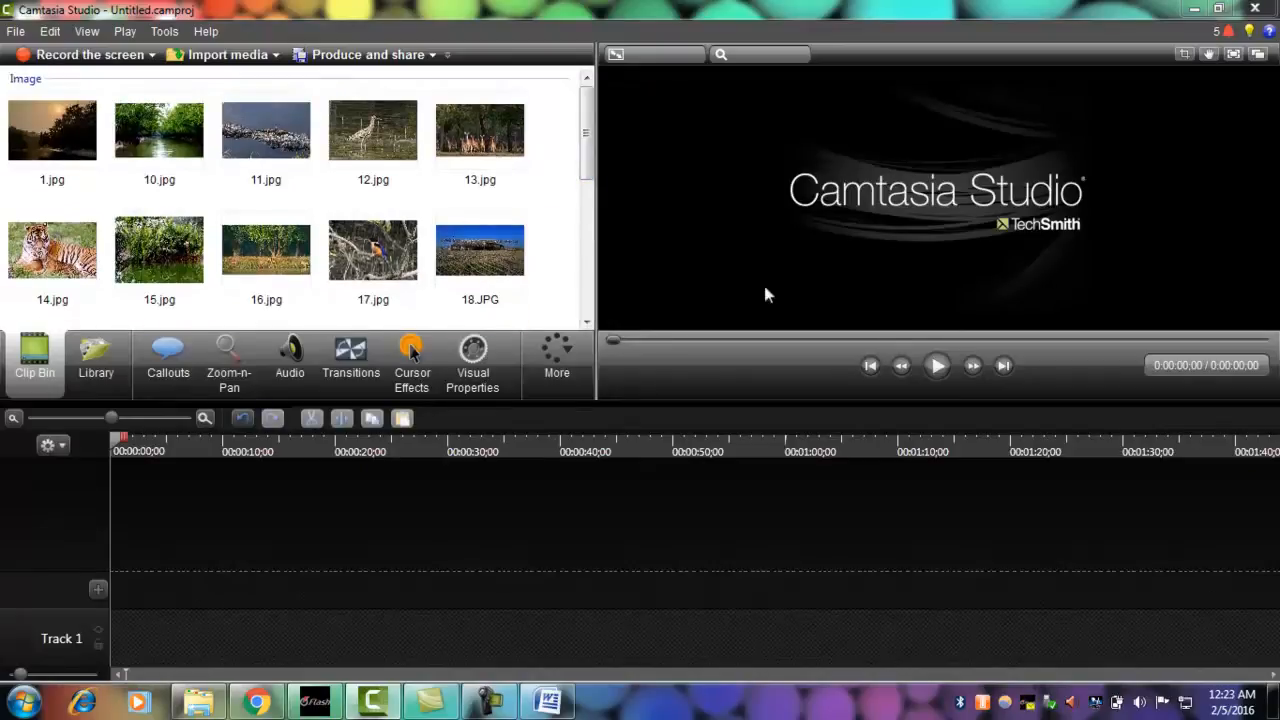
- Place 1.jpg at the start of Track 2 and set the editing dimensions to 720p HD (1280x720)
drag(52, 140, 139, 580)
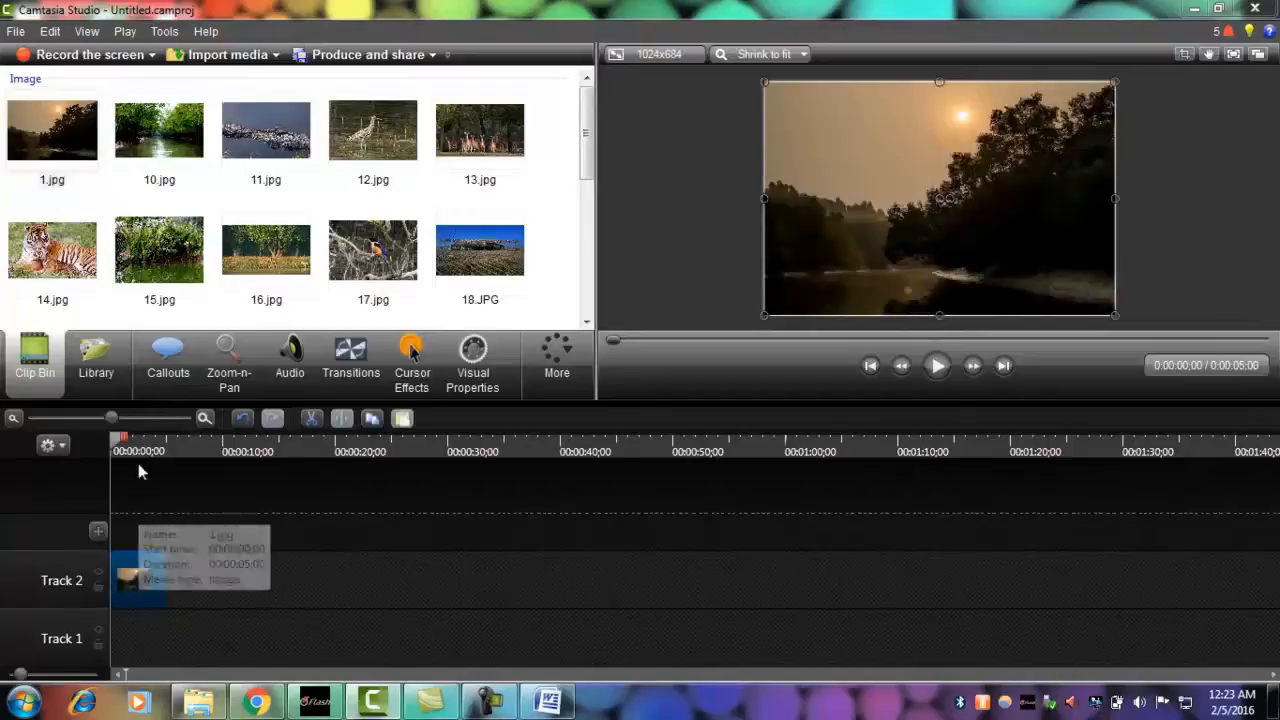
drag(119, 447, 130, 452)
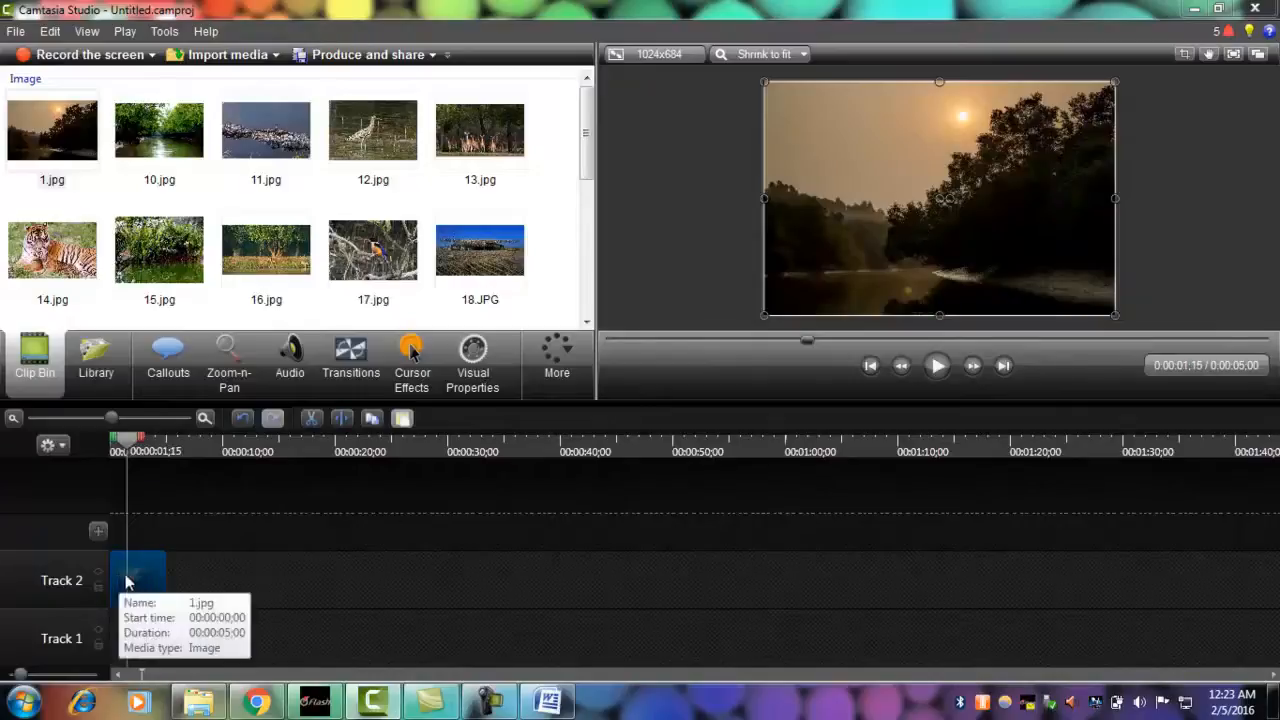
click(662, 56)
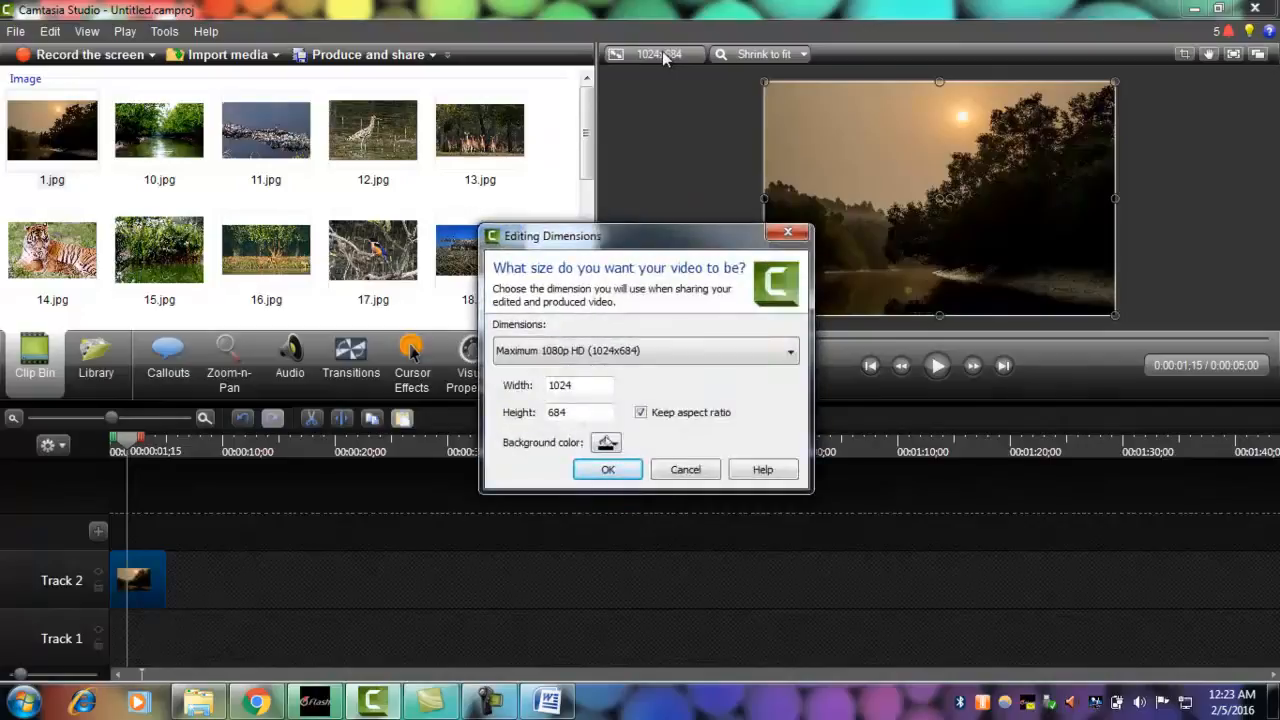
click(792, 355)
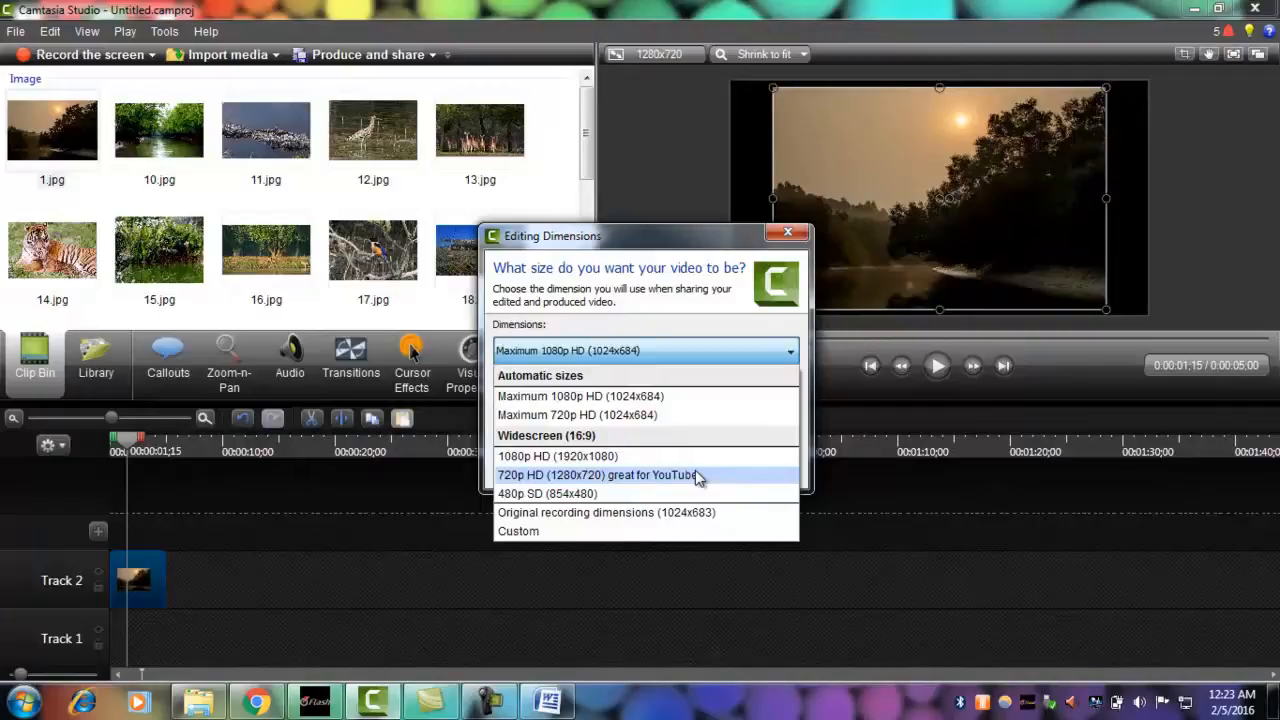
click(698, 476)
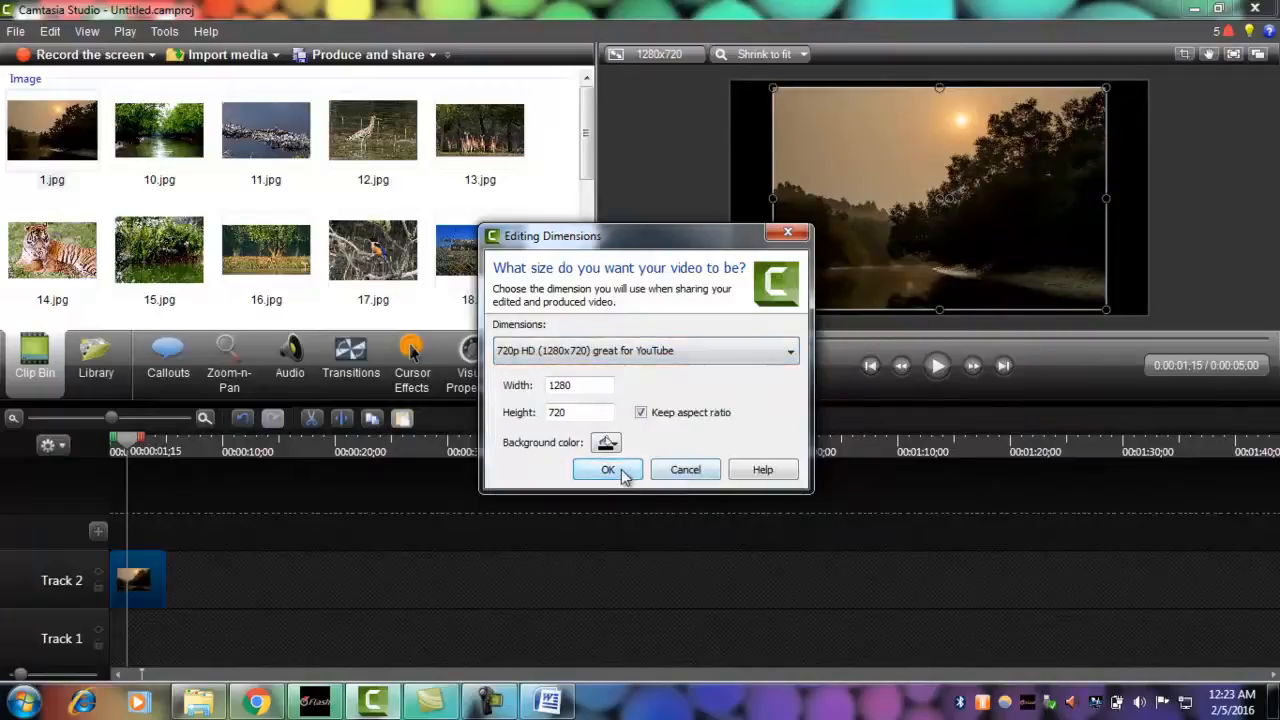
click(621, 476)
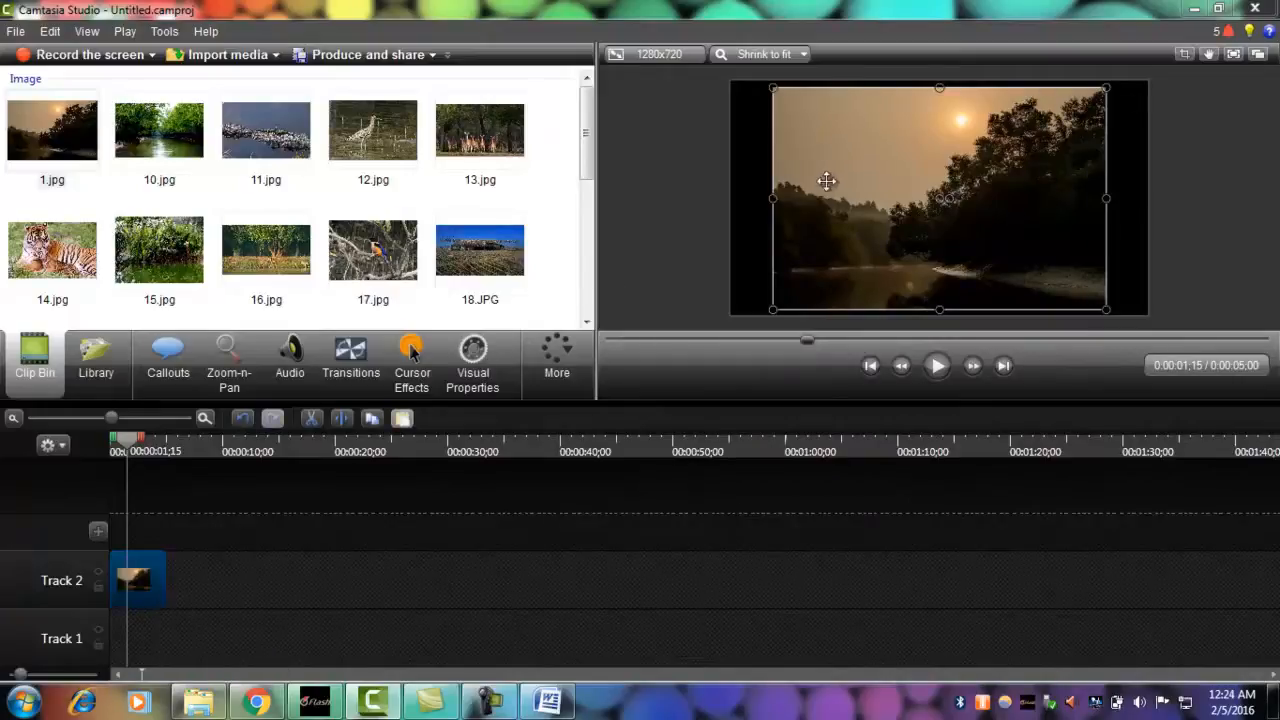
- Stretch 1.jpg to fill the whole canvas and extend its Track 2 clip to about 7 seconds
drag(775, 199, 733, 196)
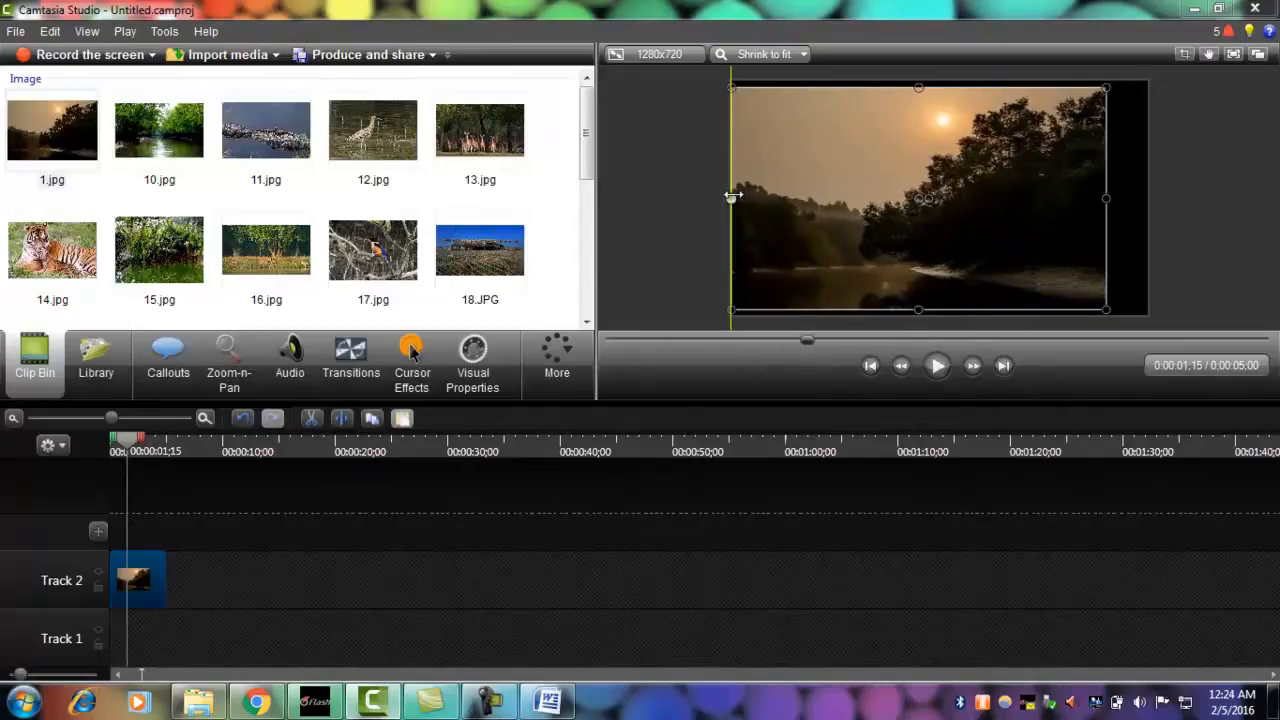
drag(733, 196, 731, 195)
drag(1106, 197, 1145, 197)
drag(939, 309, 940, 313)
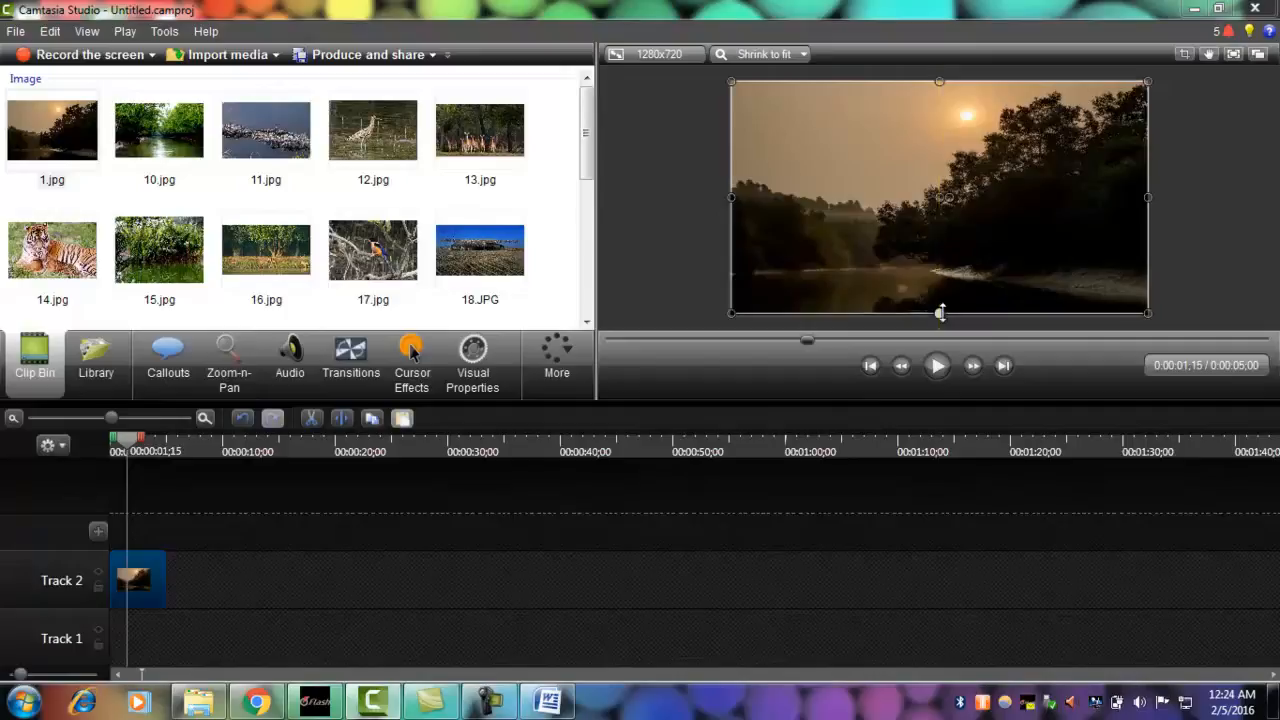
drag(166, 580, 190, 577)
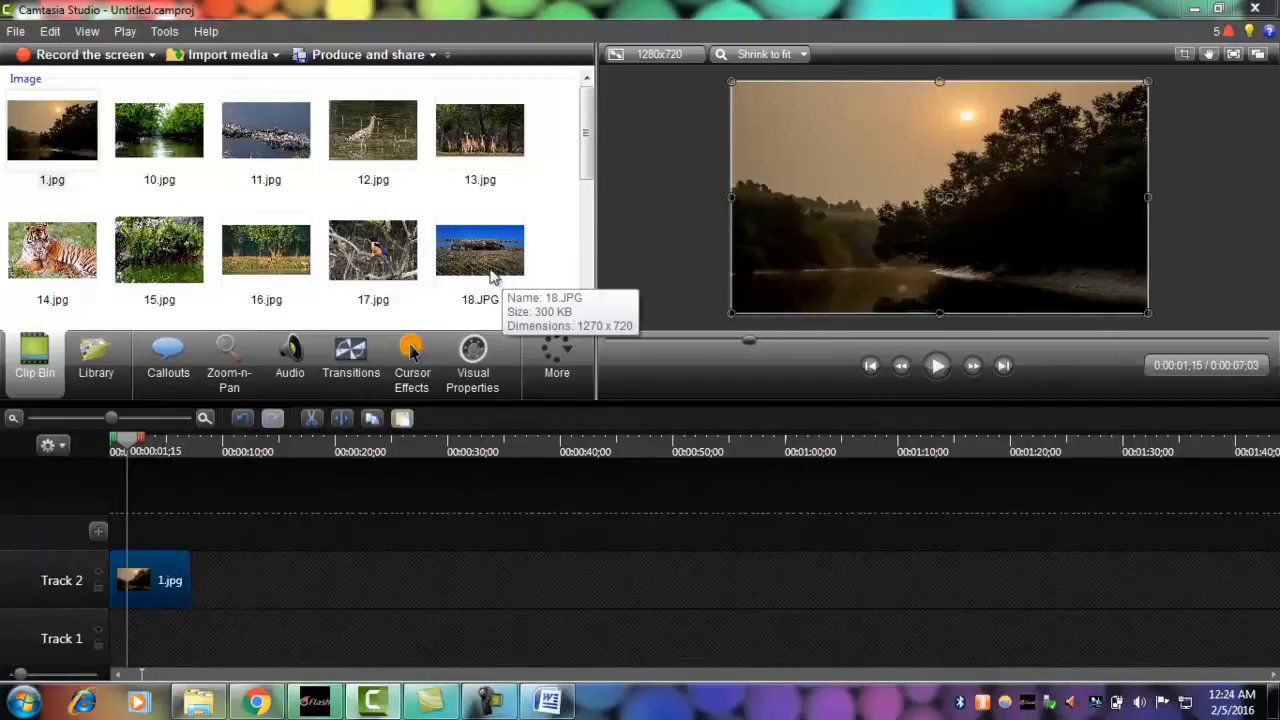
- Add 2.jpg right after 1.jpg on Track 2, extend it to about 7 seconds and fit it to the full canvas
scroll(560, 280, down, 5)
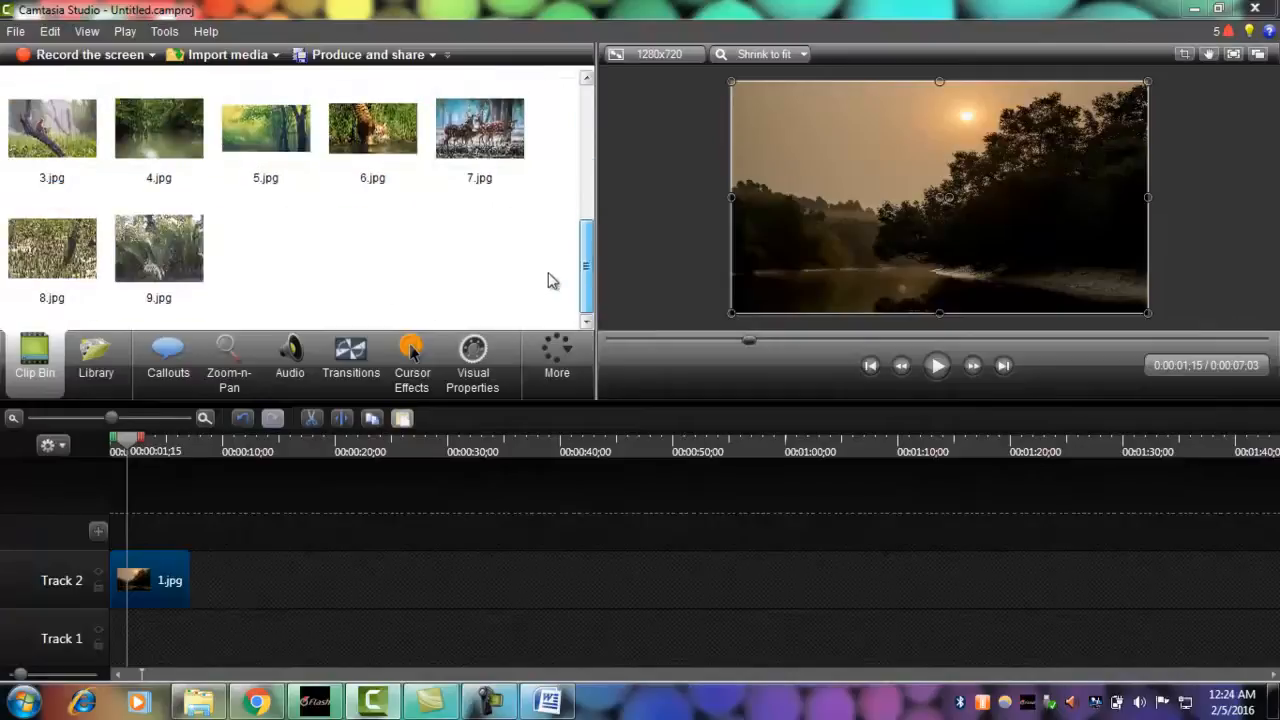
drag(245, 569, 270, 571)
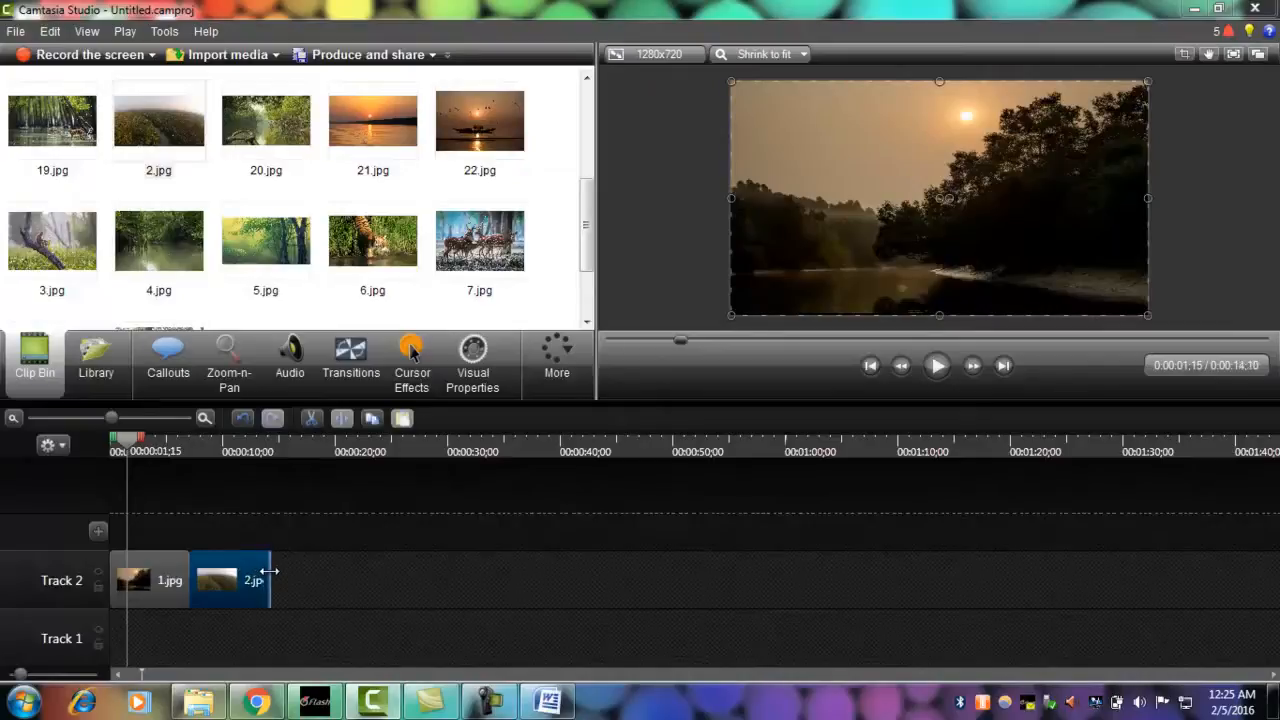
click(211, 450)
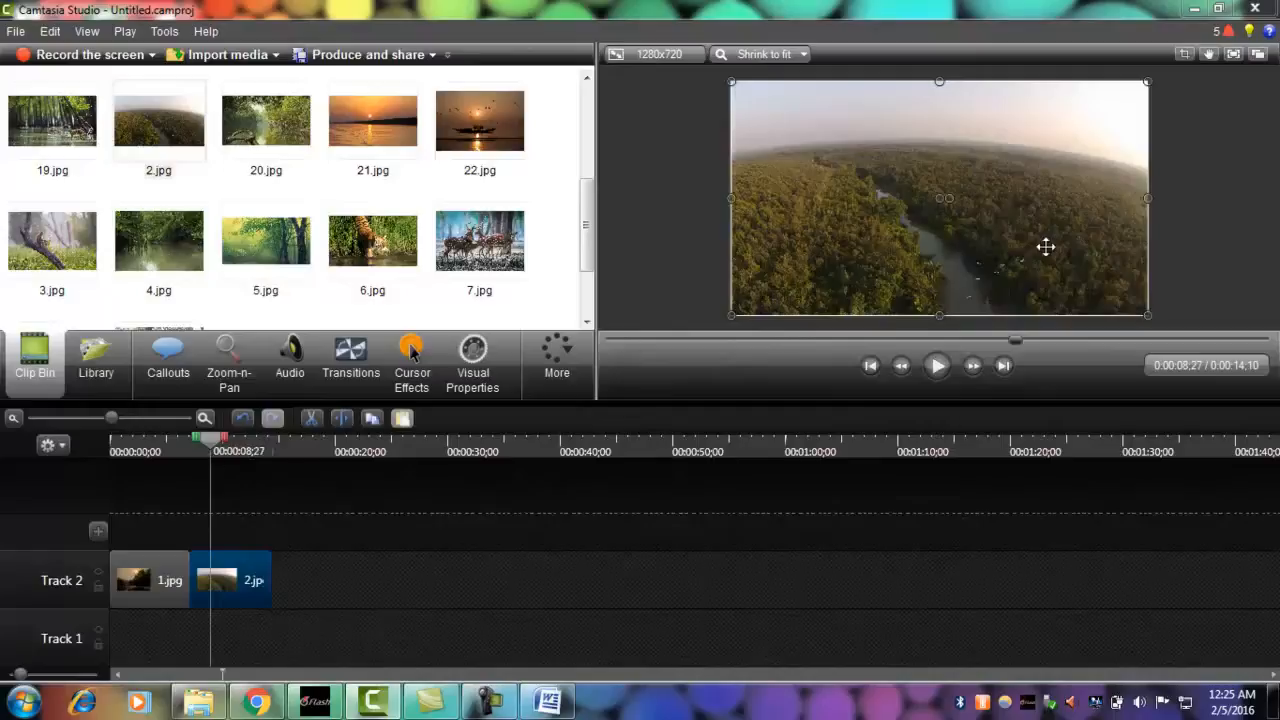
drag(731, 198, 731, 198)
click(939, 85)
drag(1145, 198, 1145, 198)
- Add 3.jpg right after 2.jpg on Track 2 and enlarge the image towards the canvas edges
drag(586, 213, 586, 238)
drag(52, 174, 304, 572)
drag(215, 440, 298, 447)
drag(837, 199, 734, 202)
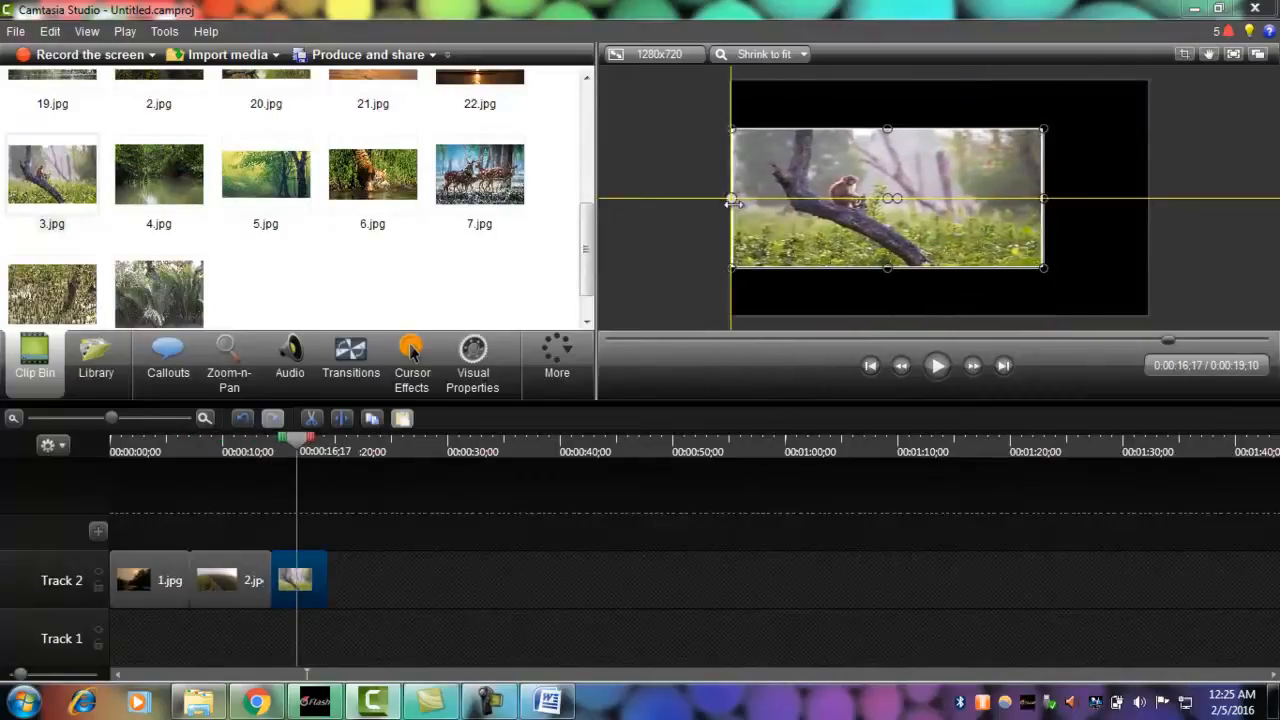
drag(887, 129, 887, 82)
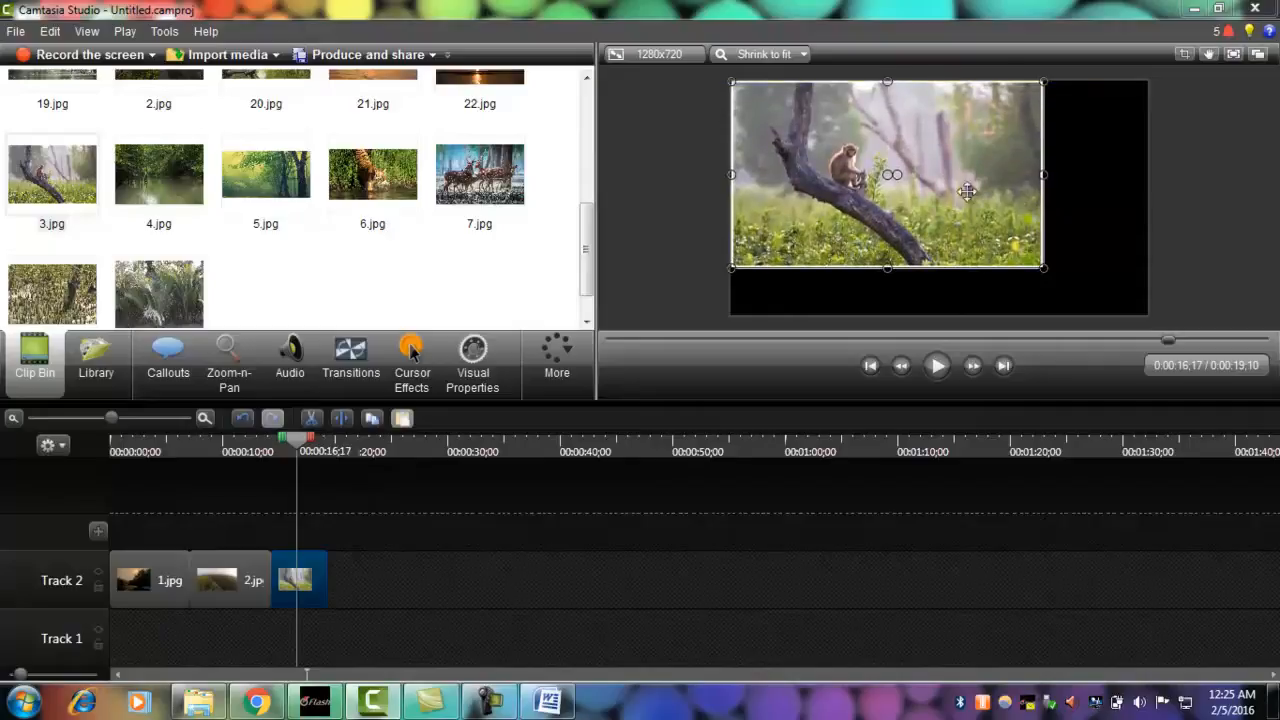
- Add 4.jpg right after 3.jpg on Track 2, enlarge it to fill the canvas and lengthen its clip slightly
drag(159, 175, 378, 577)
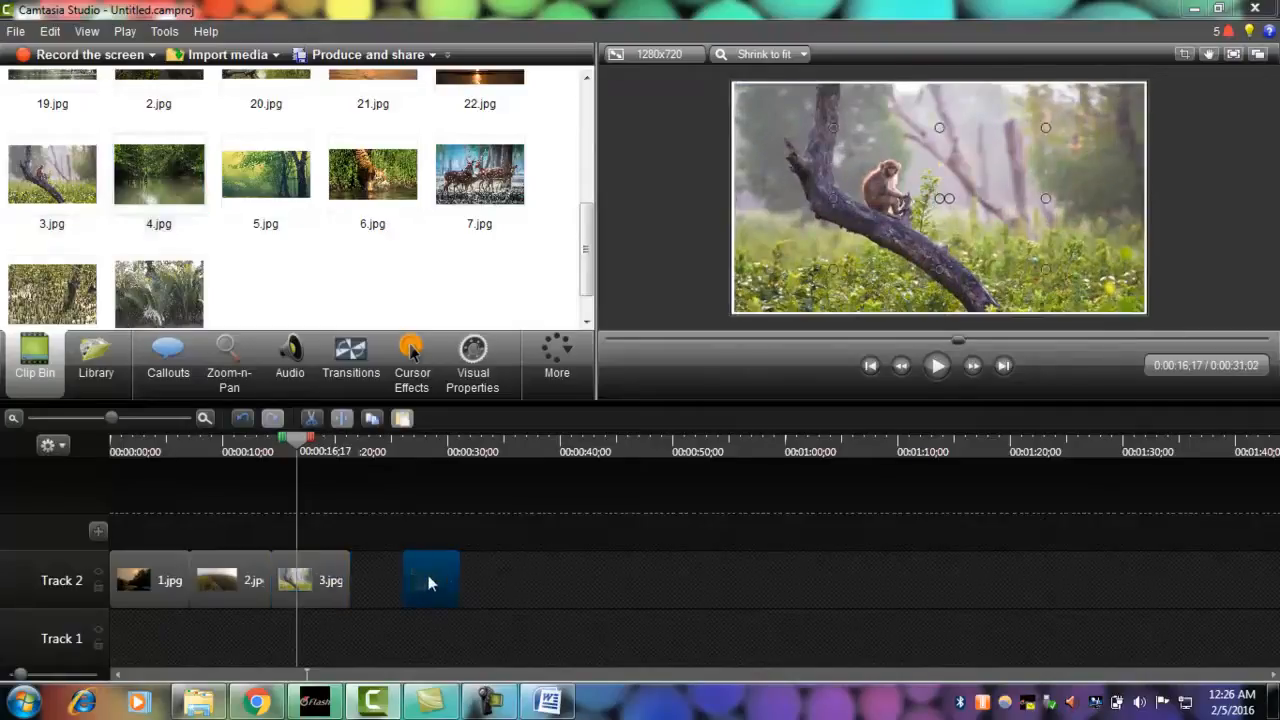
drag(299, 441, 378, 447)
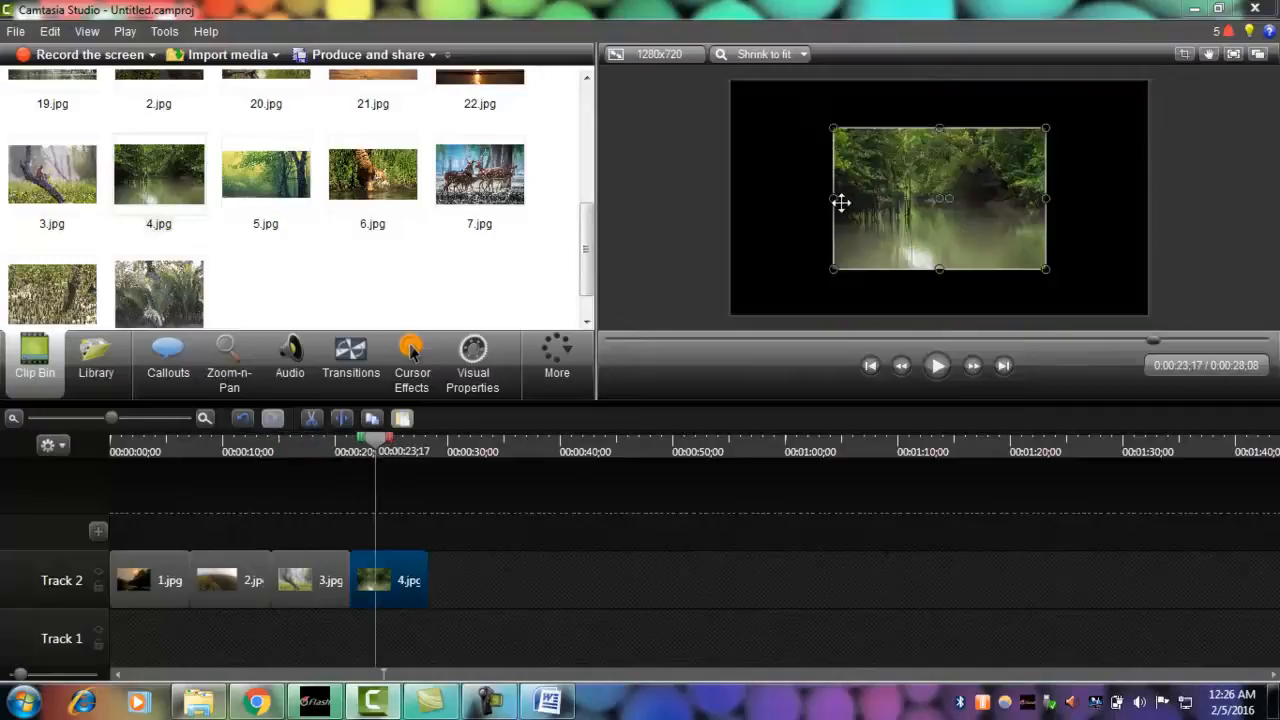
drag(833, 199, 732, 199)
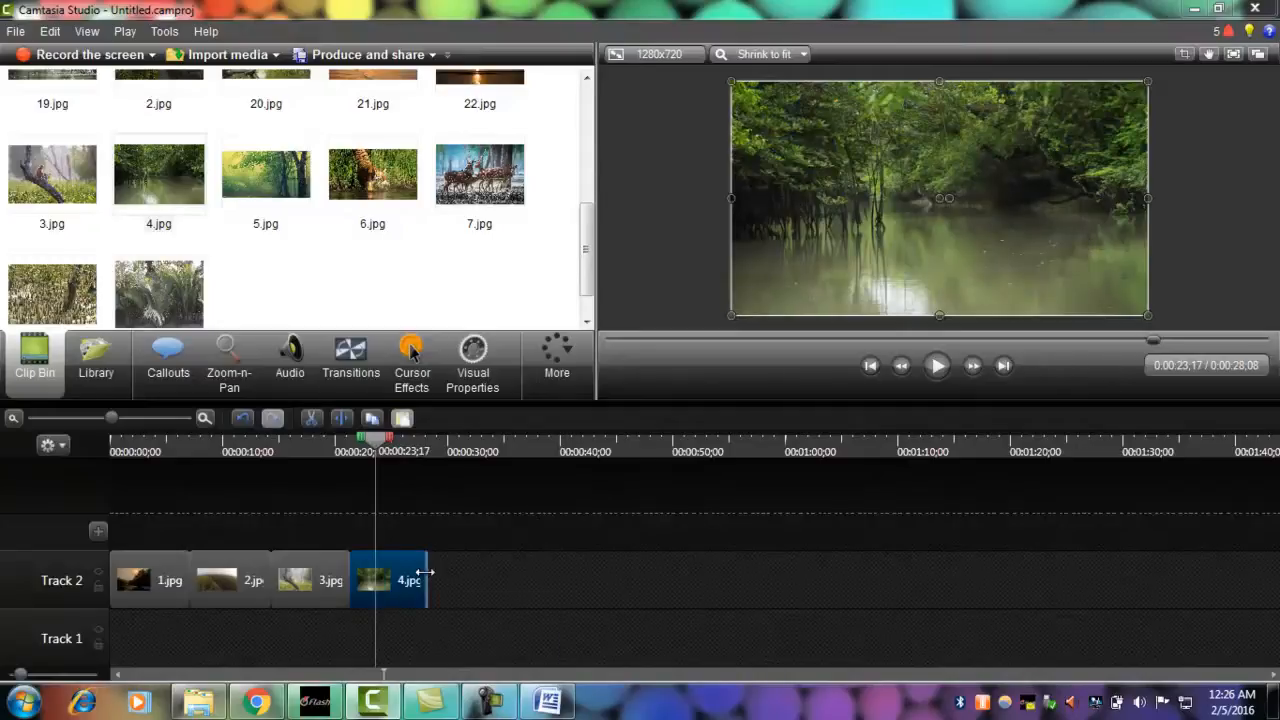
drag(427, 573, 434, 573)
- Add 5.jpg right after 4.jpg on Track 2, lengthen its clip and stretch the image to fill the canvas
drag(269, 178, 390, 538)
drag(490, 592, 516, 590)
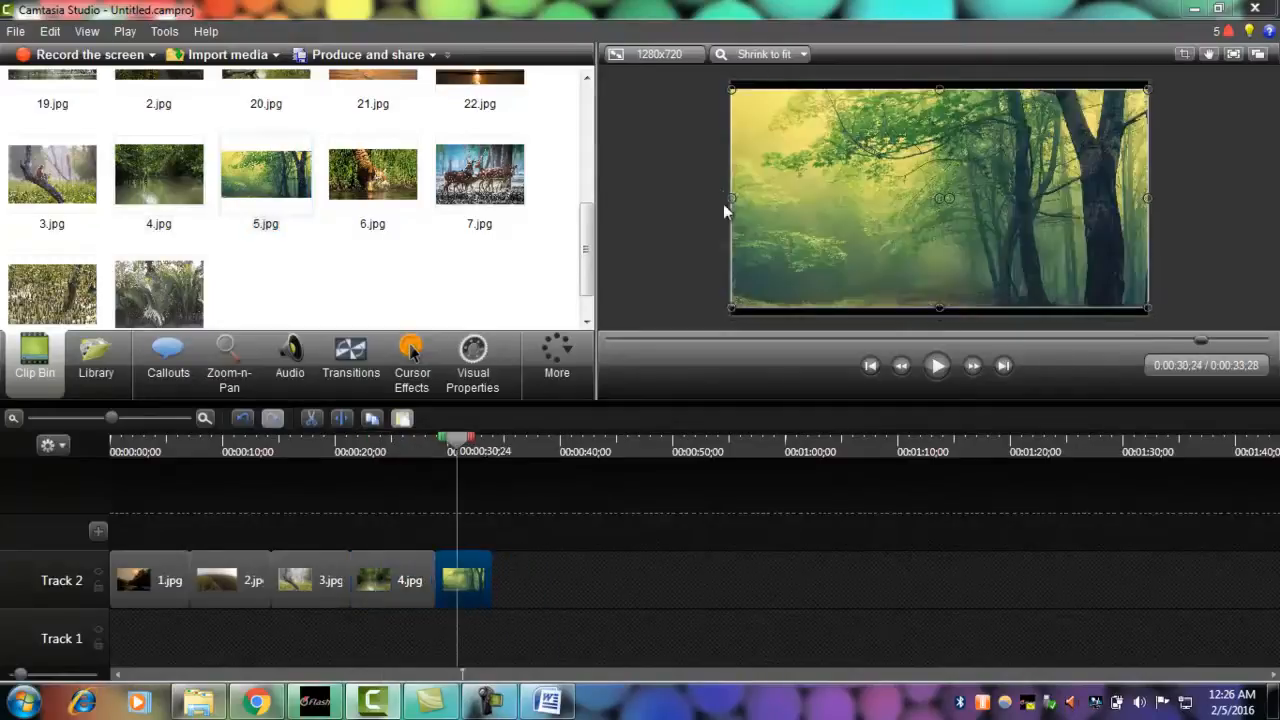
drag(731, 197, 731, 197)
drag(940, 90, 940, 80)
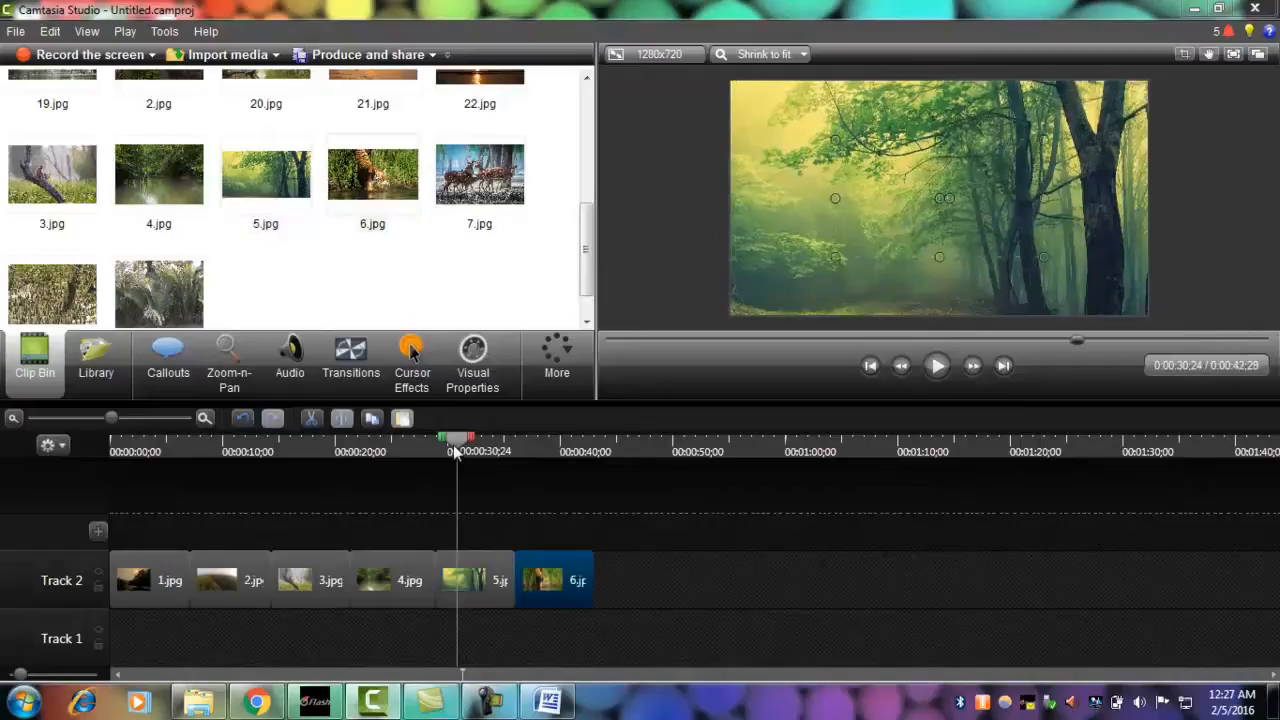
- Enlarge 6.jpg and 7.jpg on Track 2 so that each image fills the whole canvas
drag(458, 458, 537, 470)
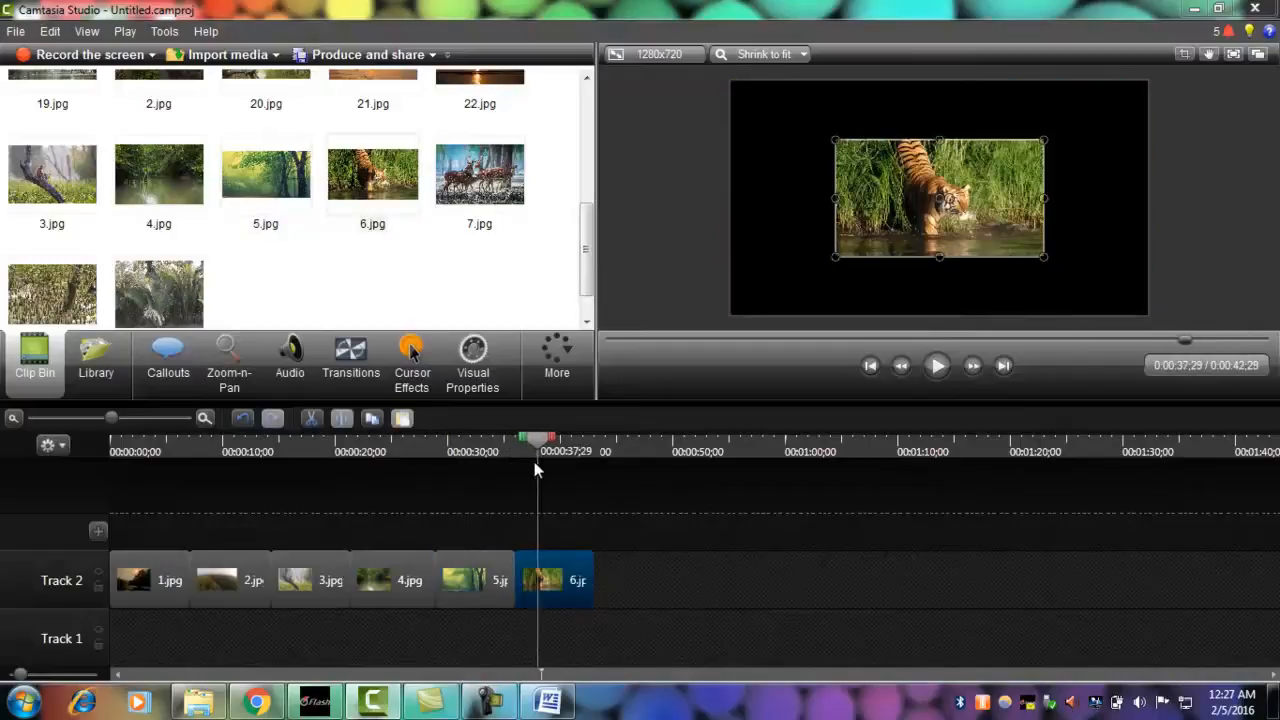
drag(835, 197, 731, 197)
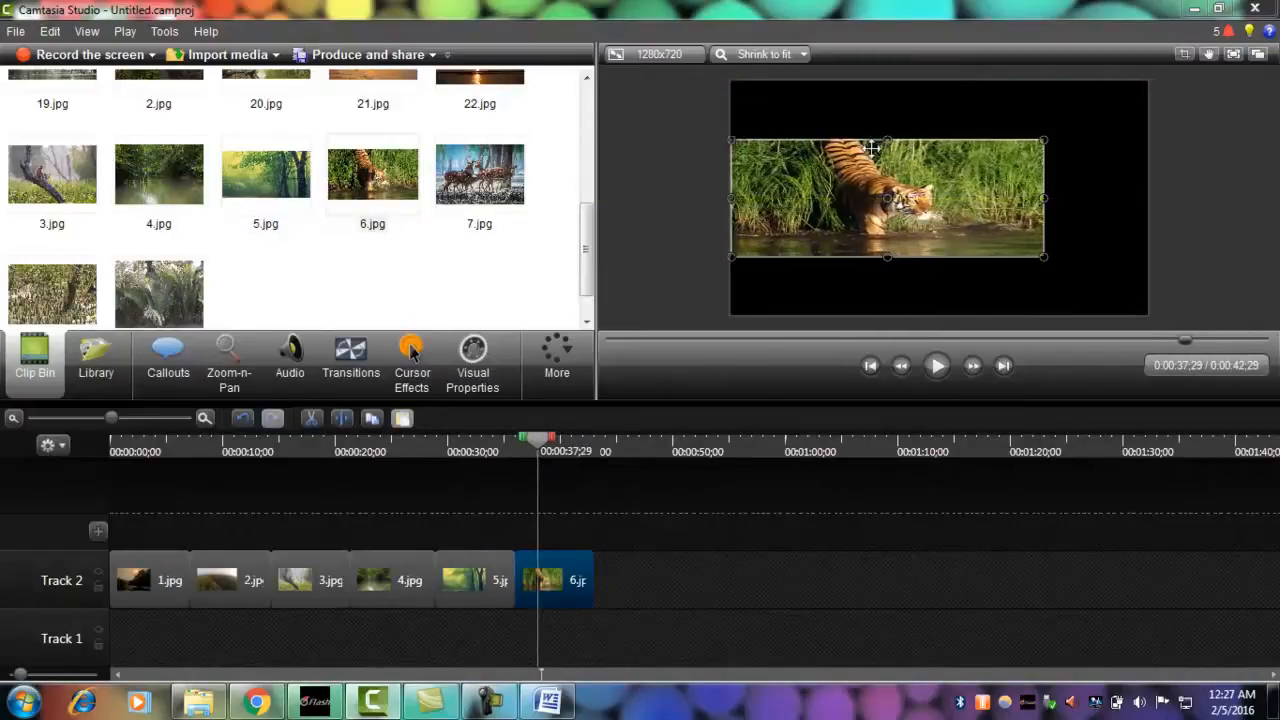
drag(887, 141, 890, 82)
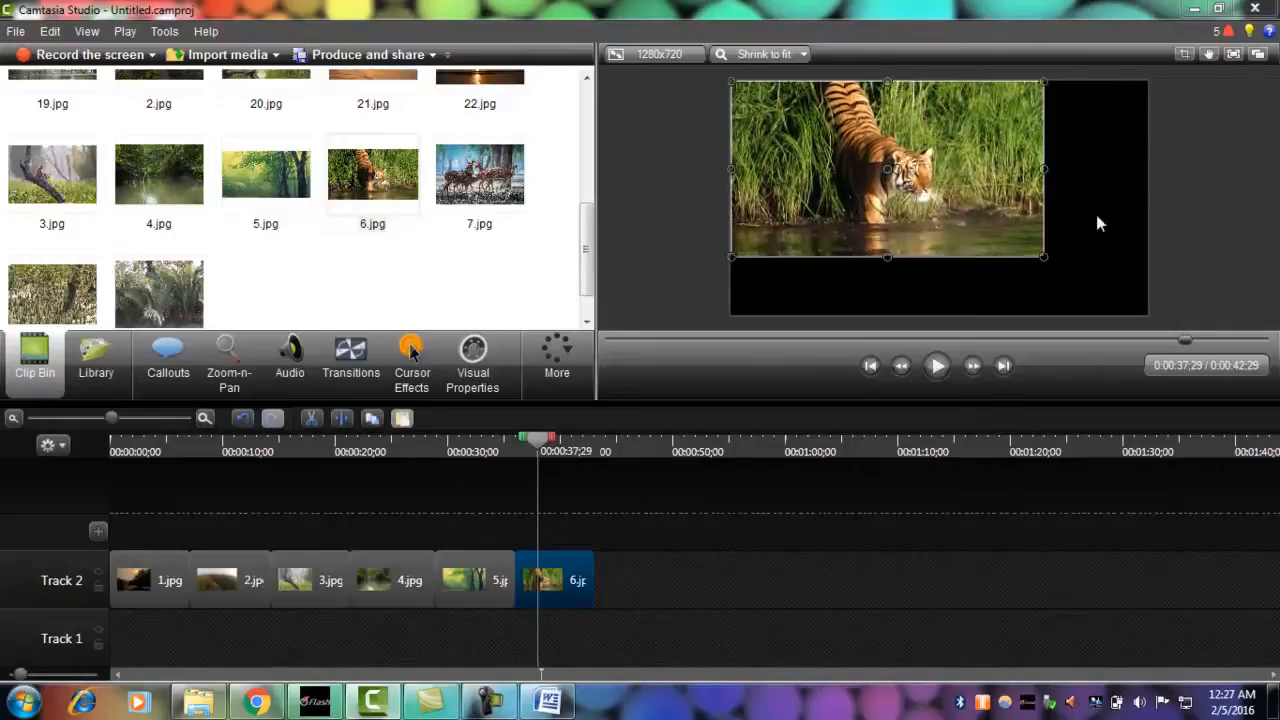
drag(1046, 168, 1148, 168)
drag(939, 258, 951, 316)
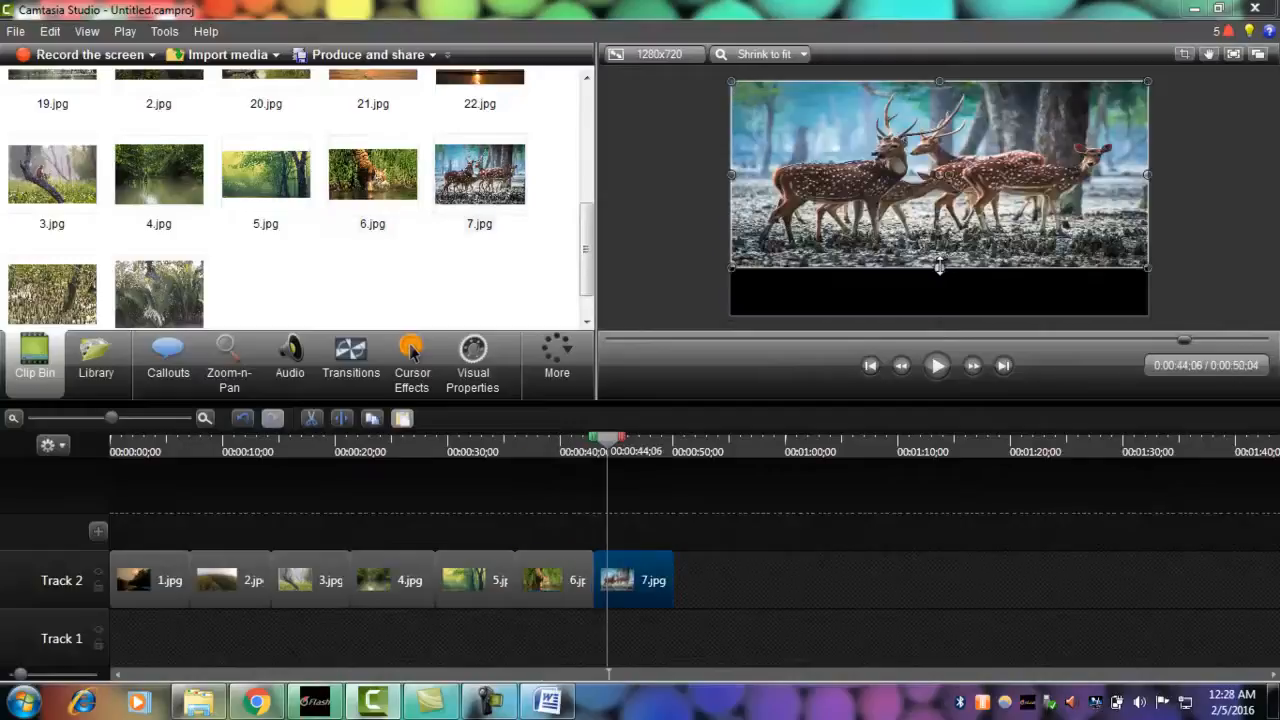
drag(939, 266, 940, 316)
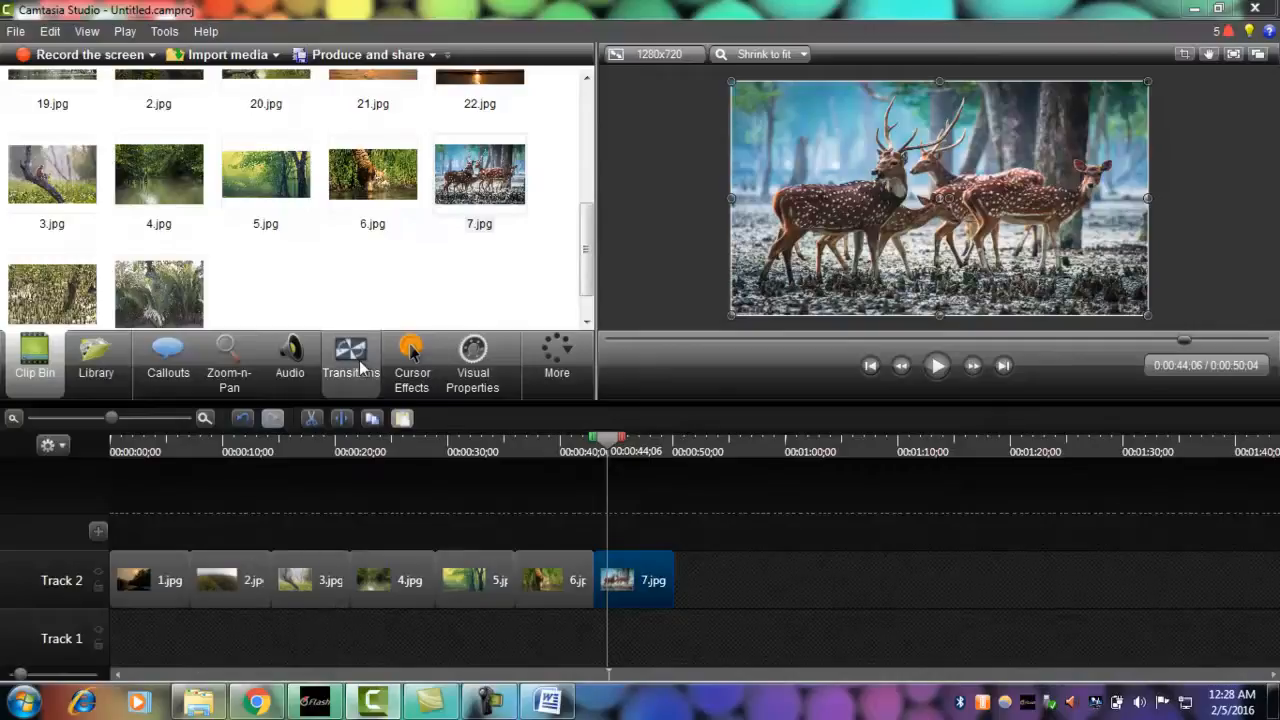
- Apply the Stretch transition between the 1.jpg and 2.jpg clips on Track 2
click(364, 368)
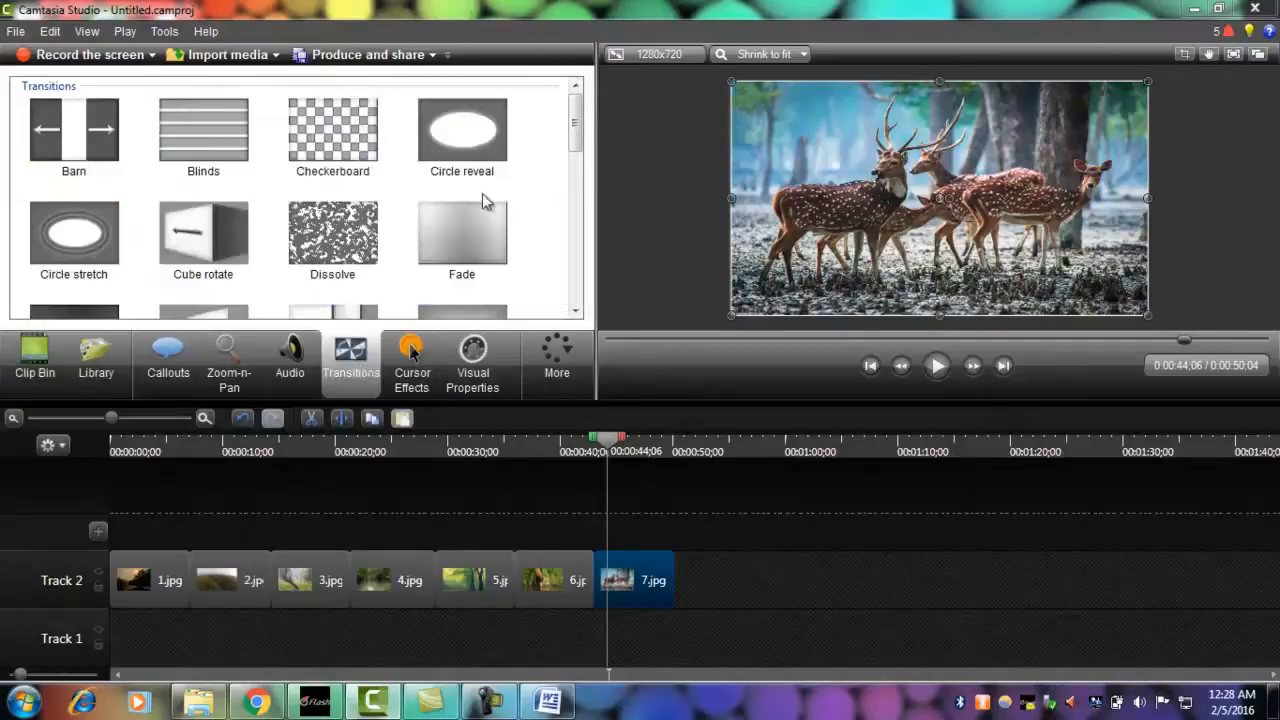
drag(576, 130, 575, 271)
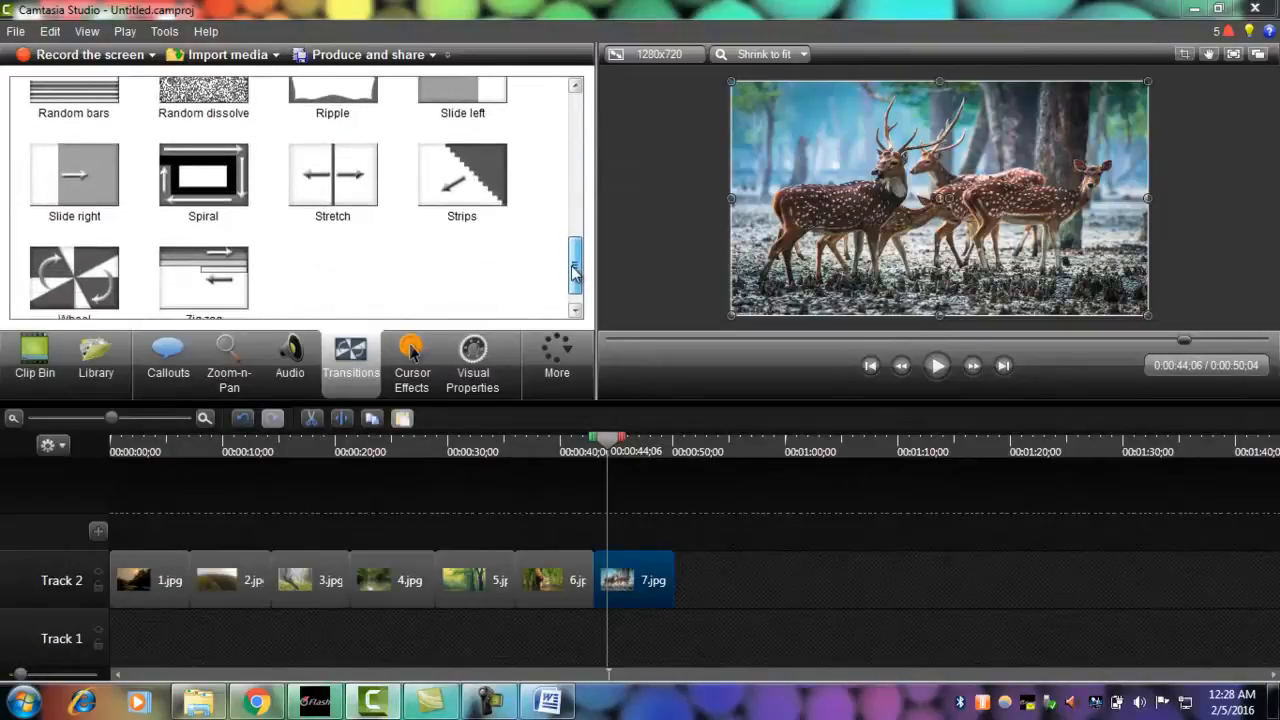
drag(343, 190, 196, 588)
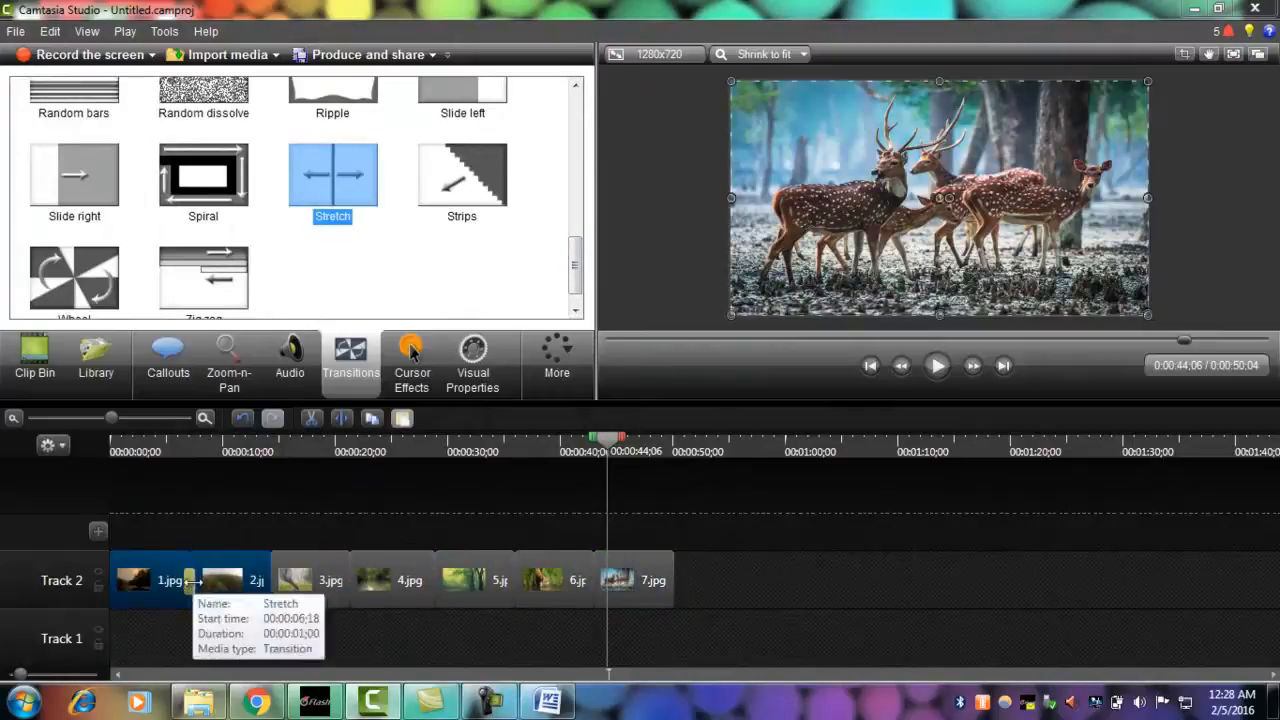
- Play back the timeline from about 4 seconds to preview the transition between 1.jpg and 2.jpg
drag(605, 450, 154, 505)
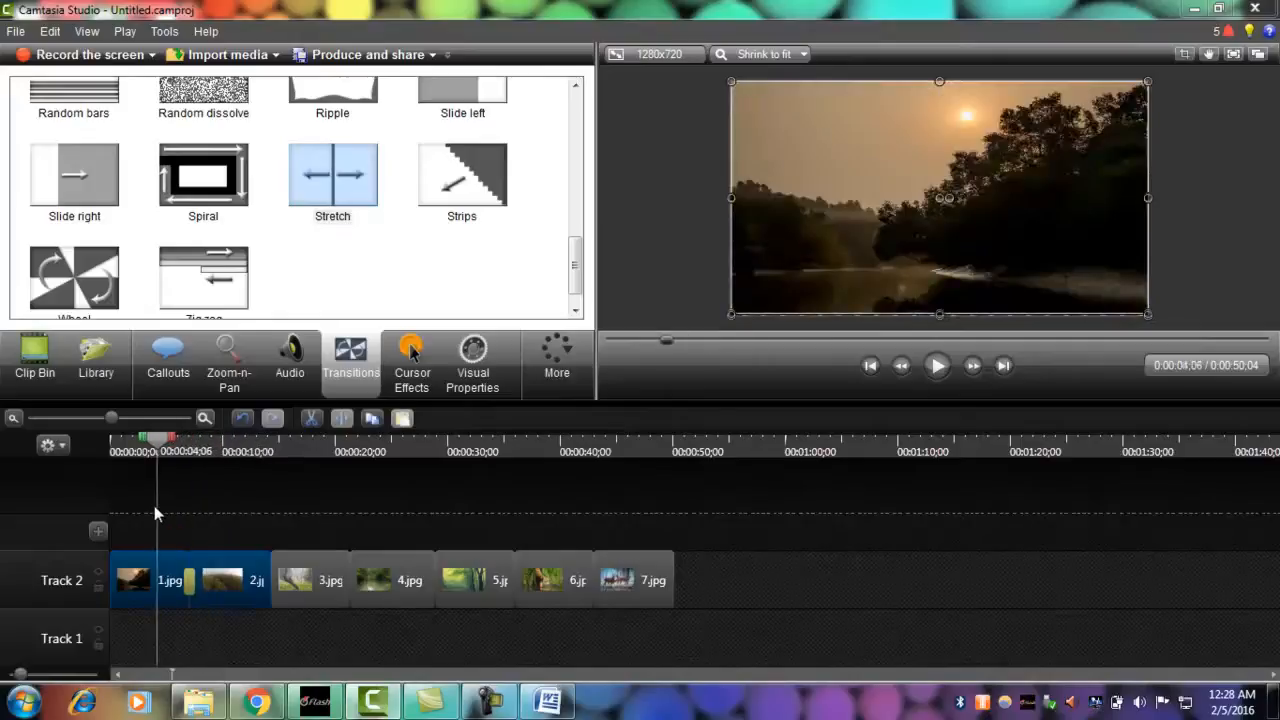
click(937, 366)
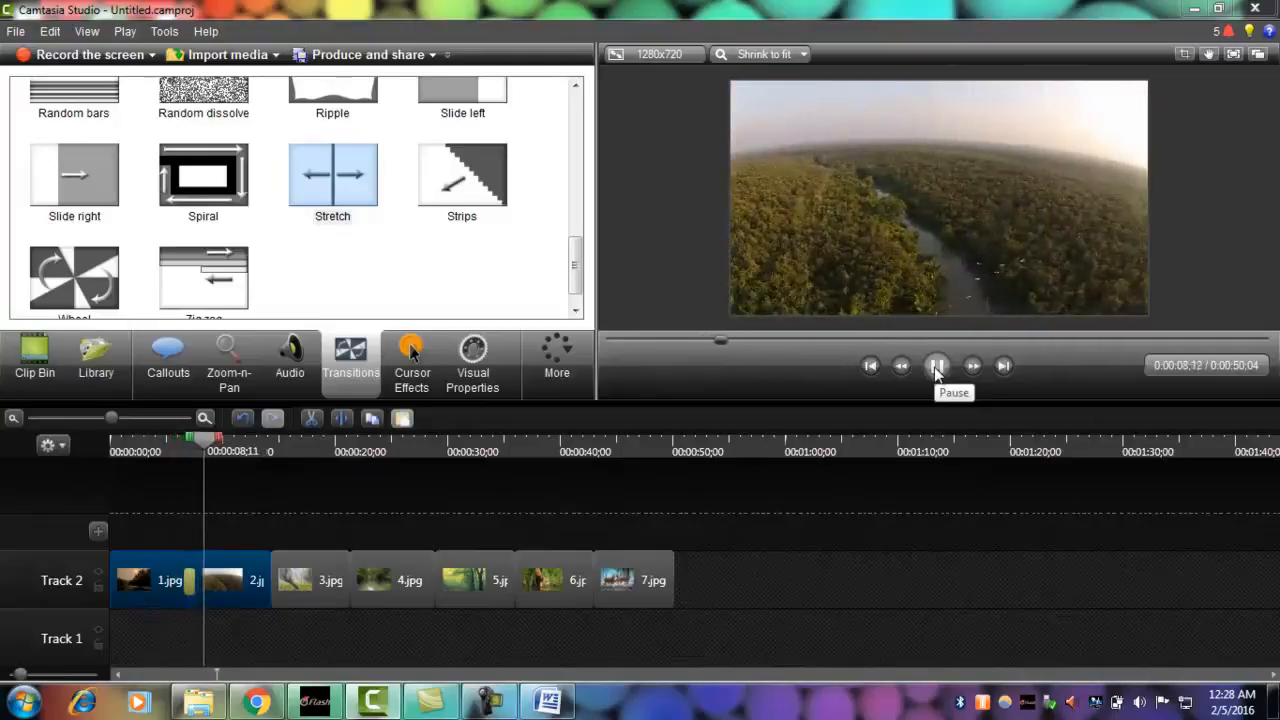
click(937, 367)
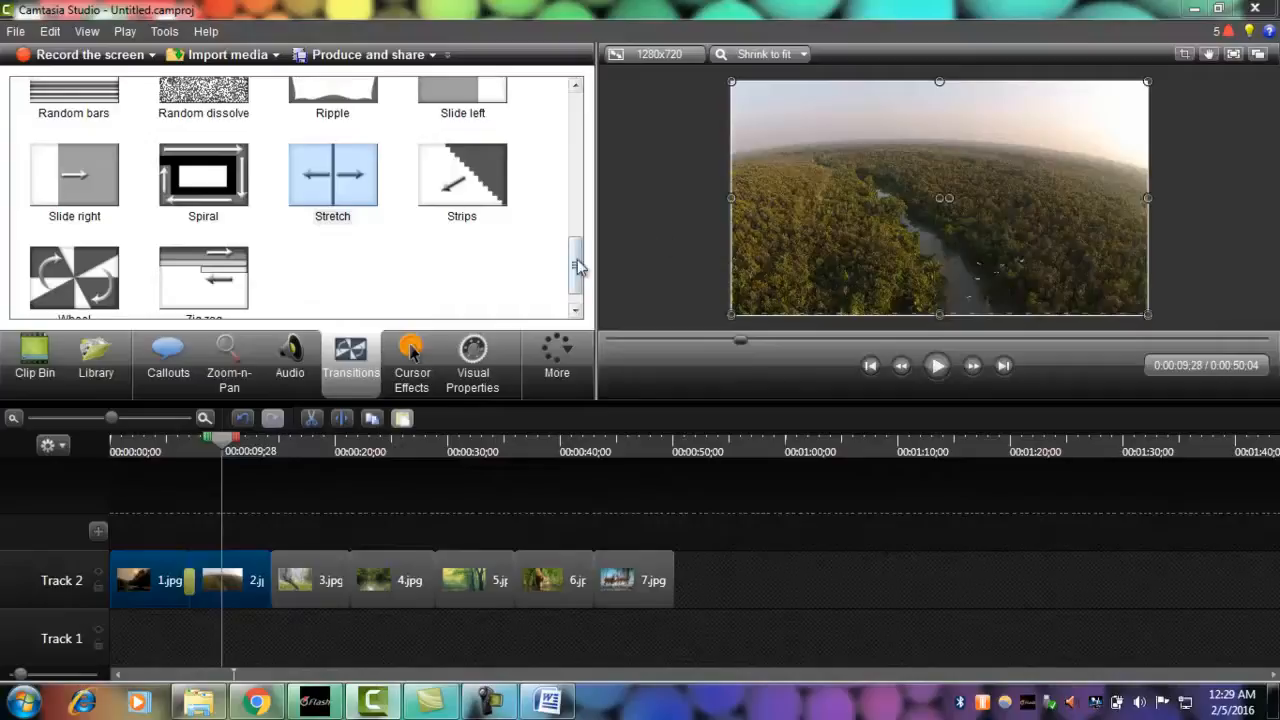
- Apply the Slide left transition between 2.jpg and 3.jpg, and Slide right between 3.jpg and 4.jpg on Track 2
drag(576, 264, 575, 240)
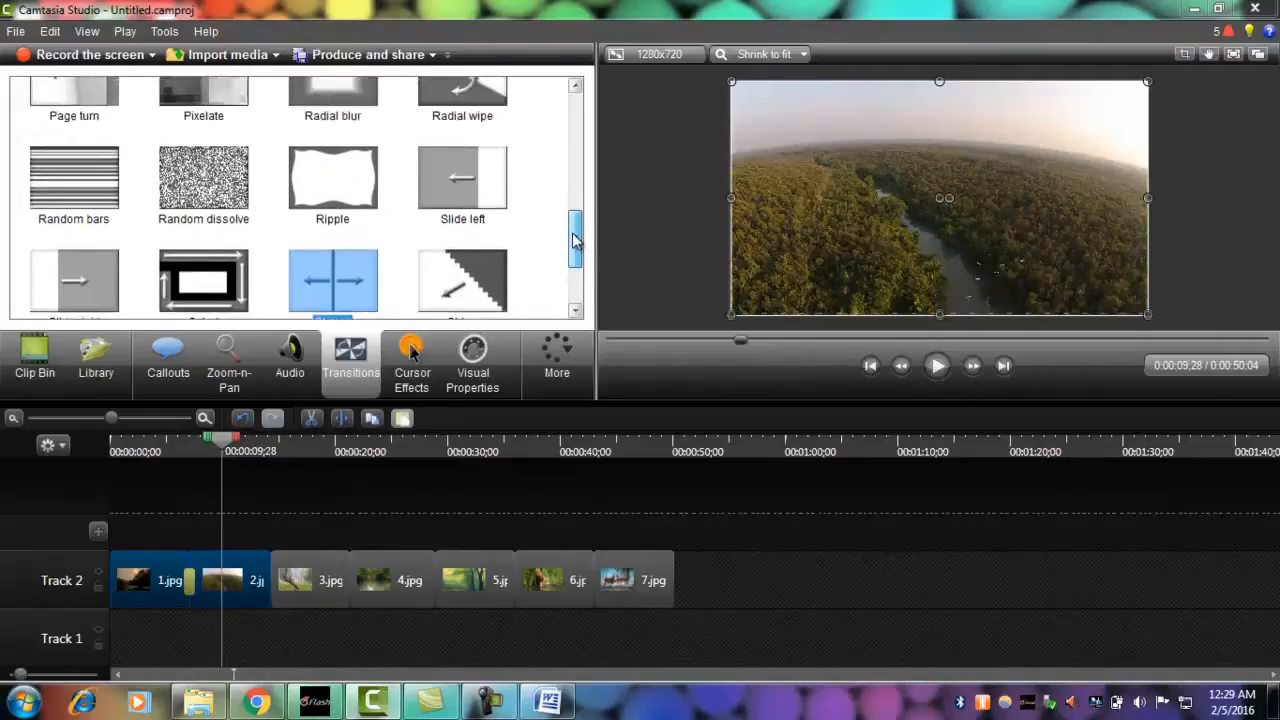
drag(468, 188, 274, 591)
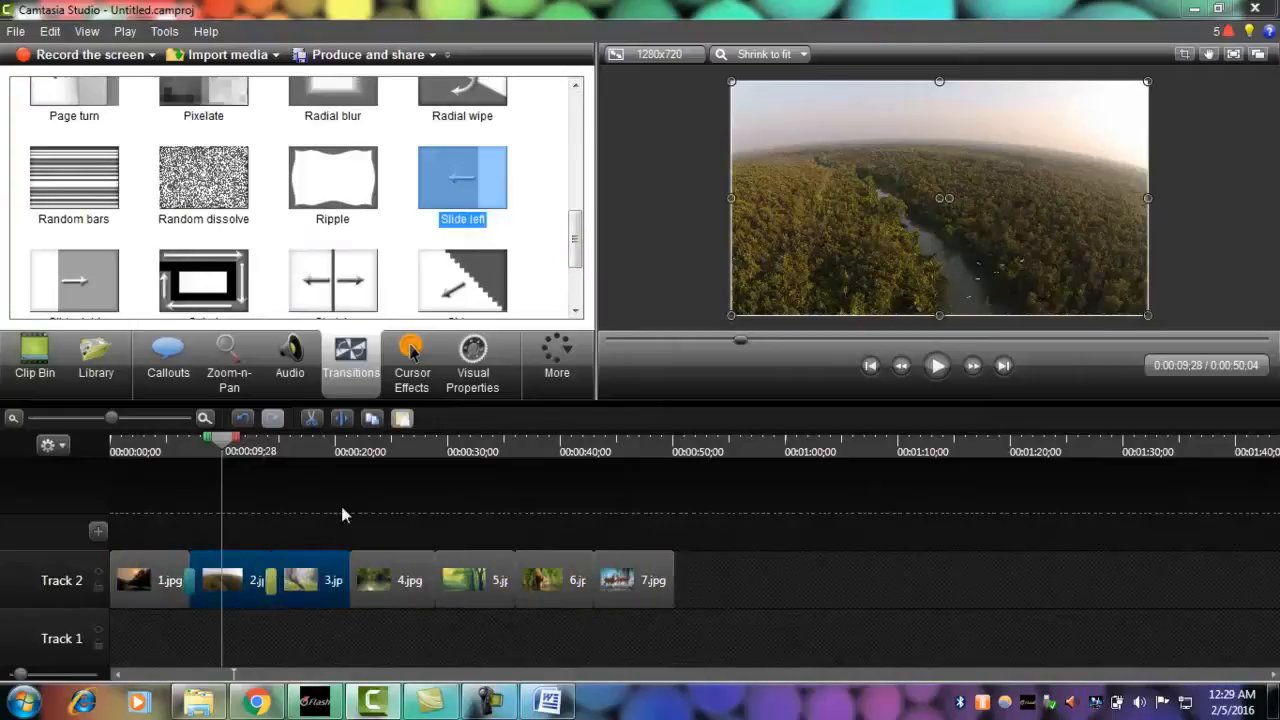
drag(100, 292, 348, 572)
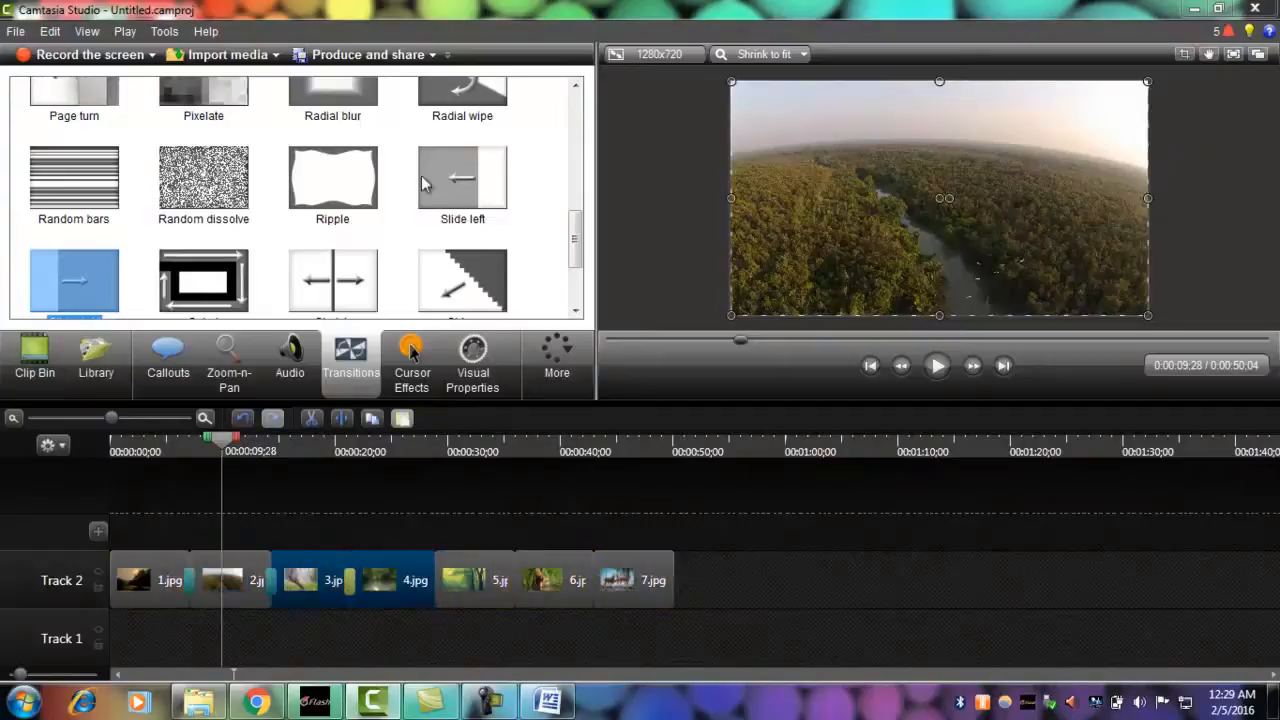
- Add transitions between the remaining clips from 4.jpg to 7.jpg, using Iris between 6.jpg and 7.jpg
drag(583, 230, 583, 258)
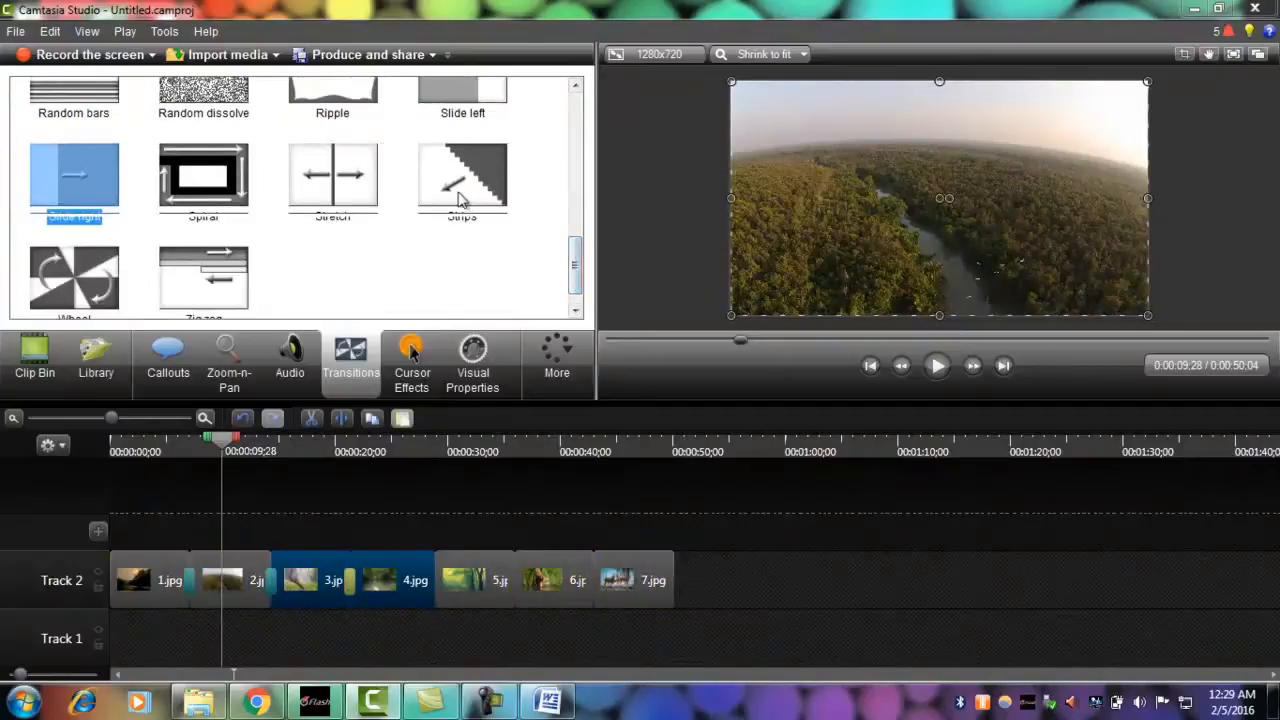
scroll(468, 200, up, 3)
drag(331, 214, 594, 578)
- Play back the slideshow from the start to preview the transitions, pausing on the 5.jpg clip
drag(222, 440, 108, 462)
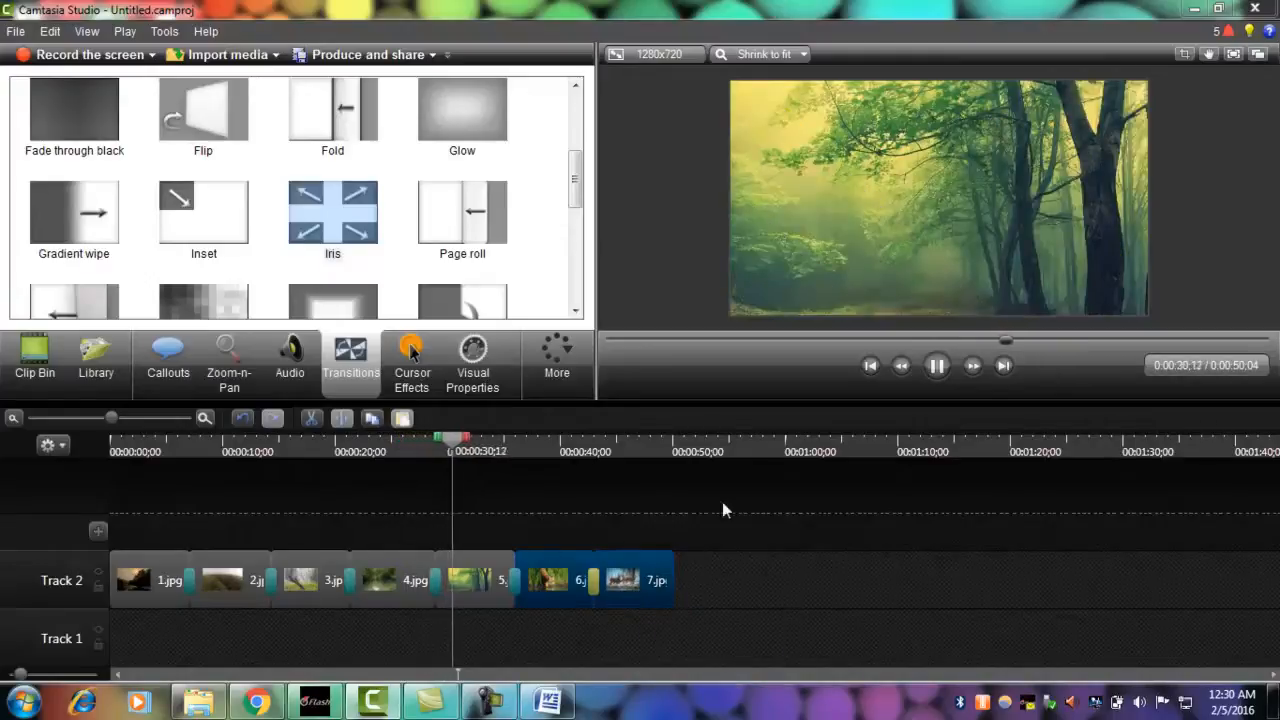
click(938, 366)
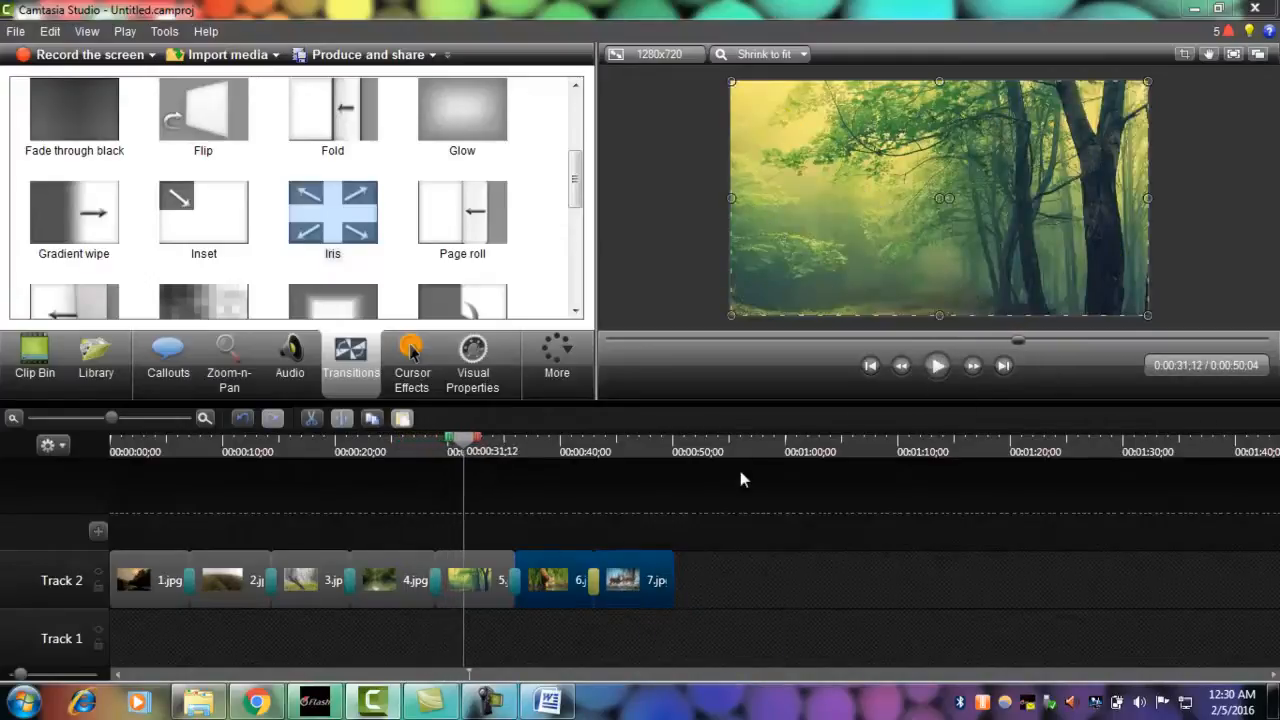
- Set the scale of the 5.jpg clip to 100% in its visual properties, keeping opacity at 100%
click(482, 383)
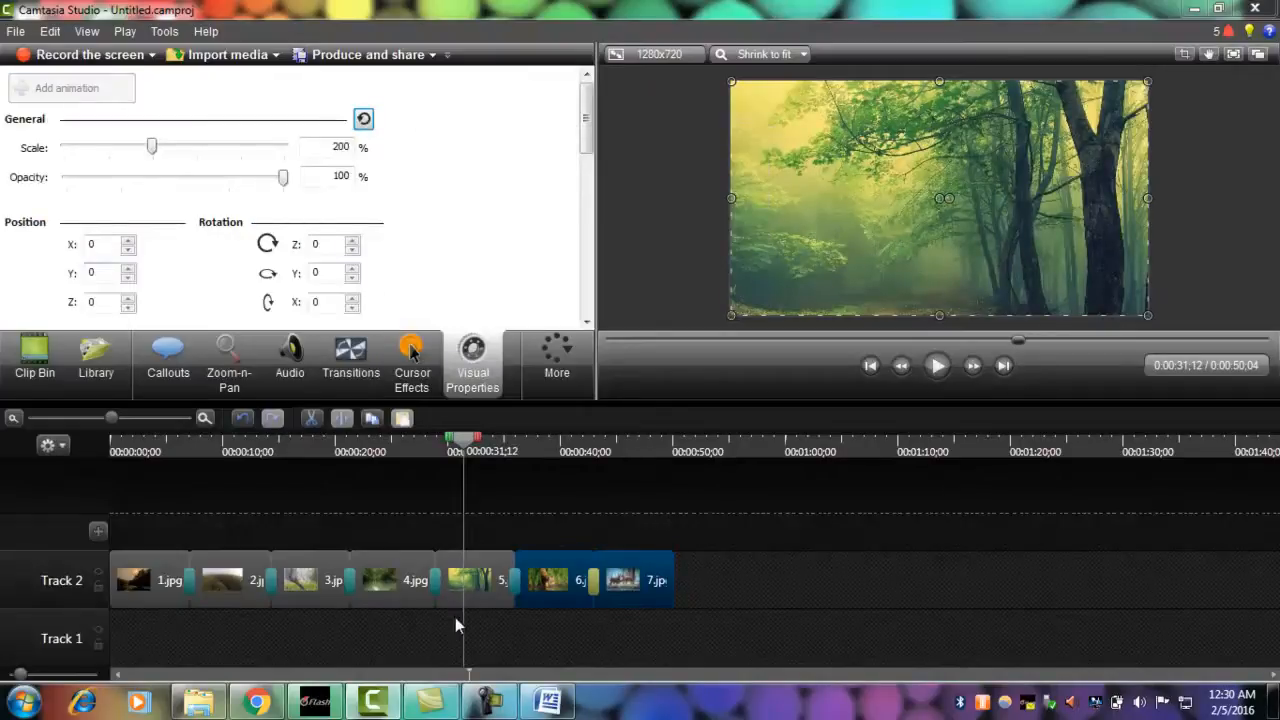
click(474, 593)
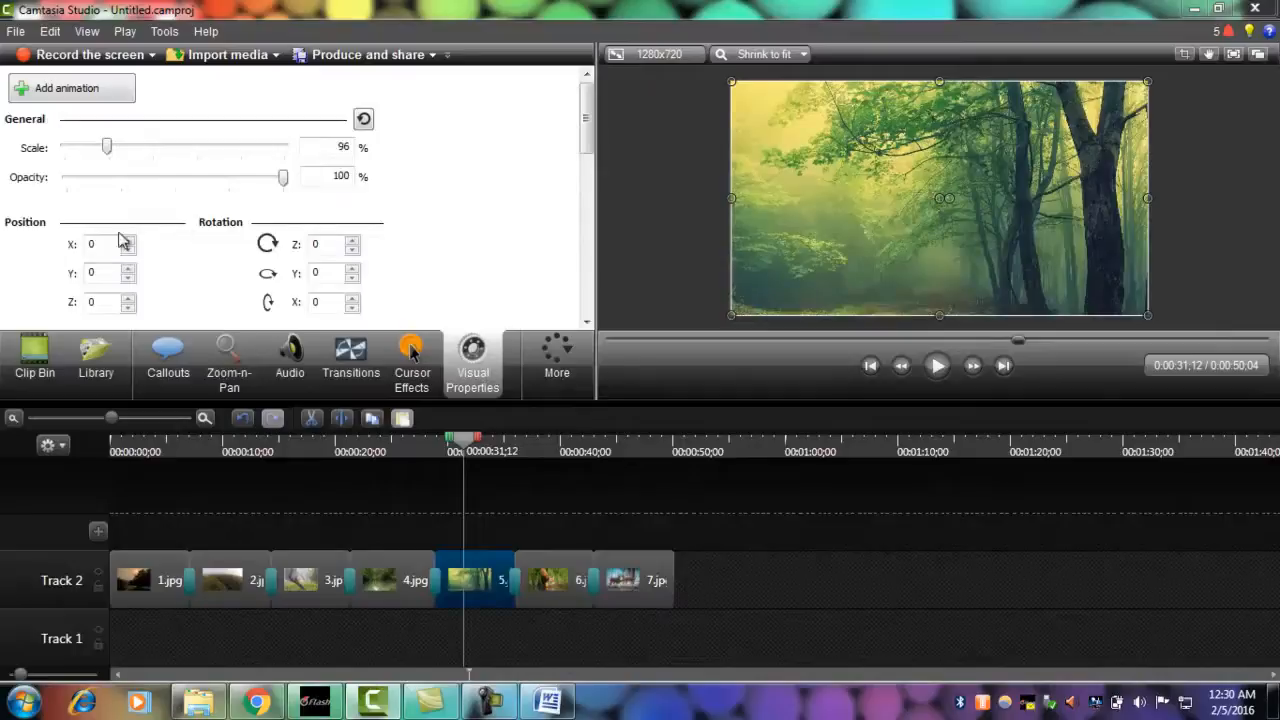
mouse_move(283, 178)
mouse_down()
mouse_move(237, 178)
mouse_move(283, 178)
mouse_up()
mouse_move(110, 148)
mouse_down()
mouse_move(129, 149)
mouse_move(108, 149)
mouse_up()
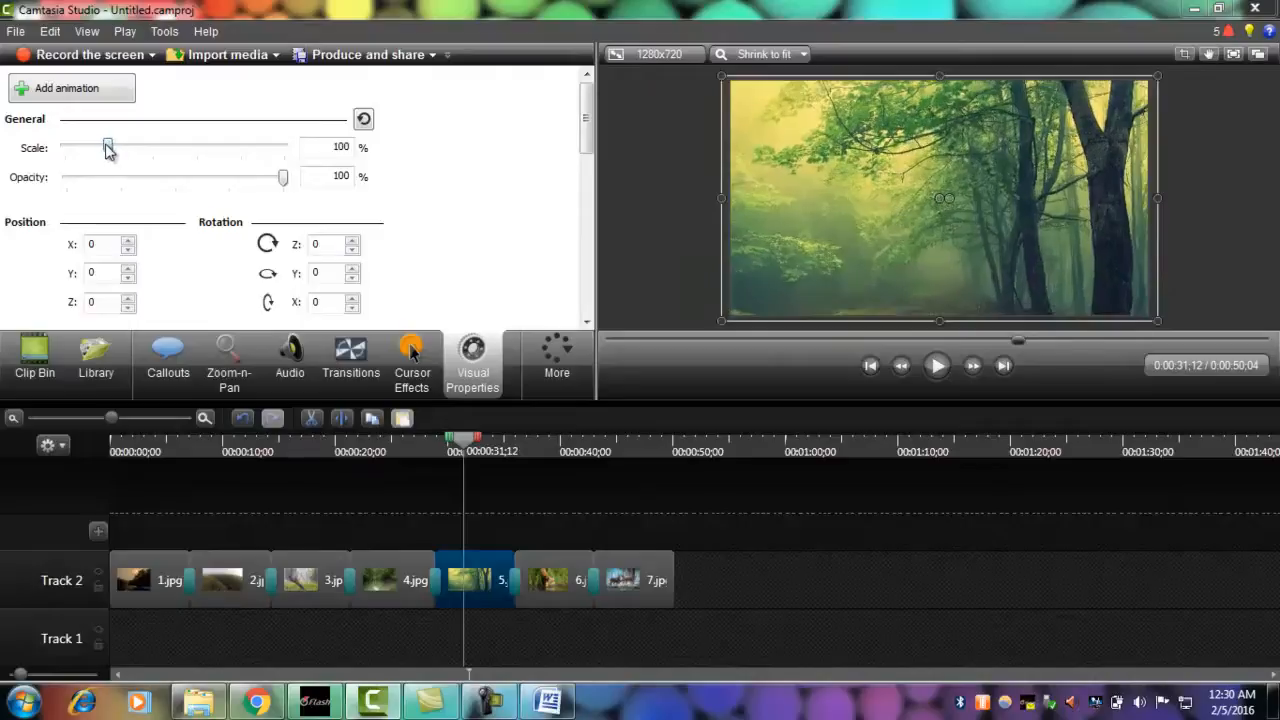
- Try a yellow Colorize effect on the 5.jpg clip
drag(585, 138, 588, 192)
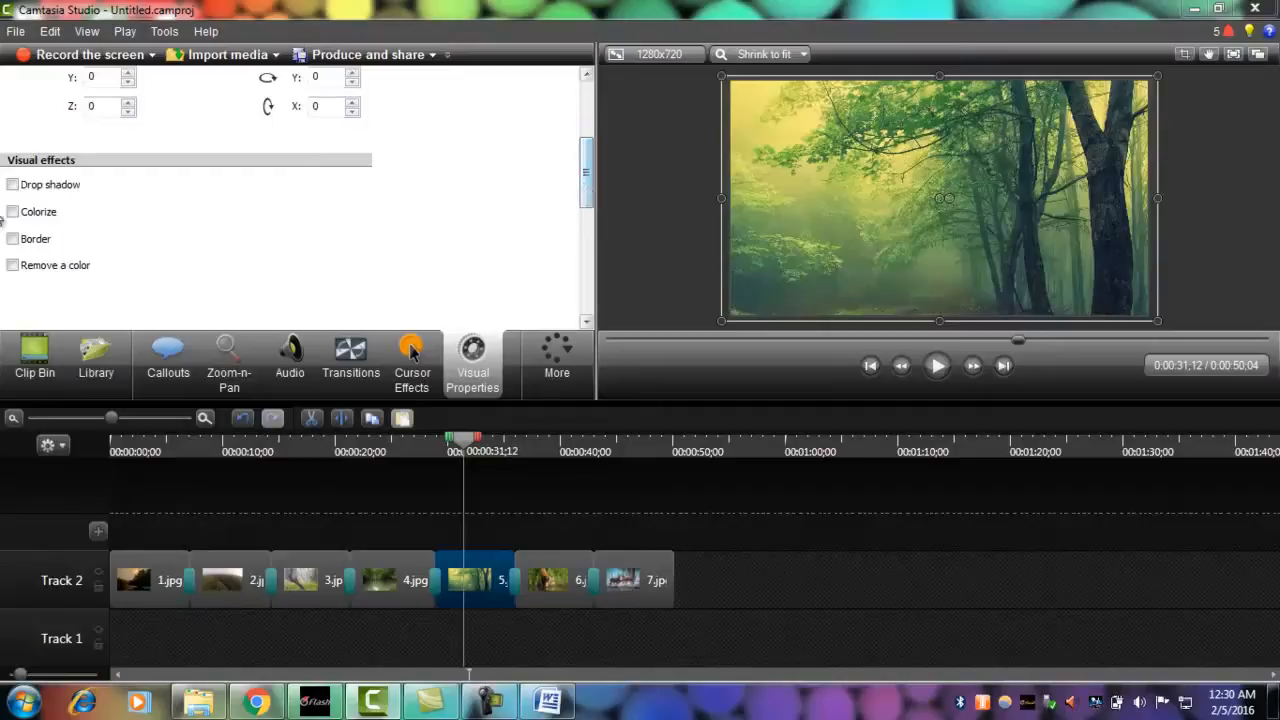
click(12, 212)
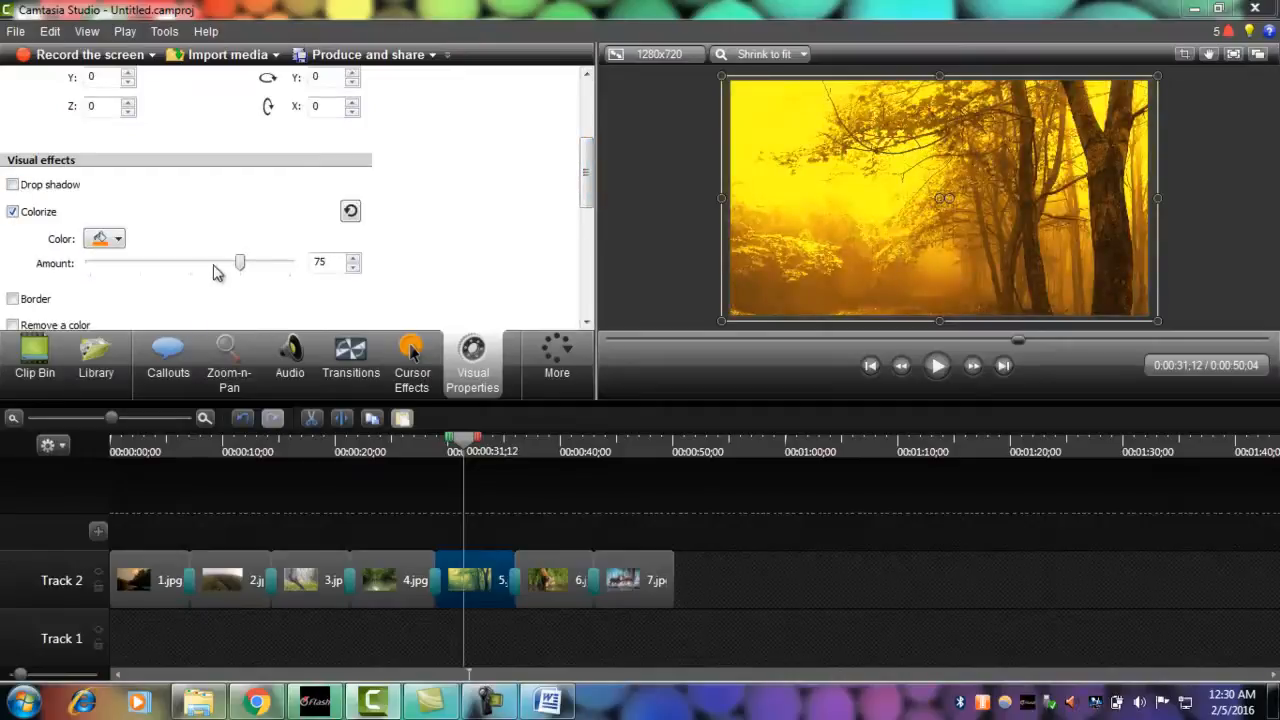
click(118, 243)
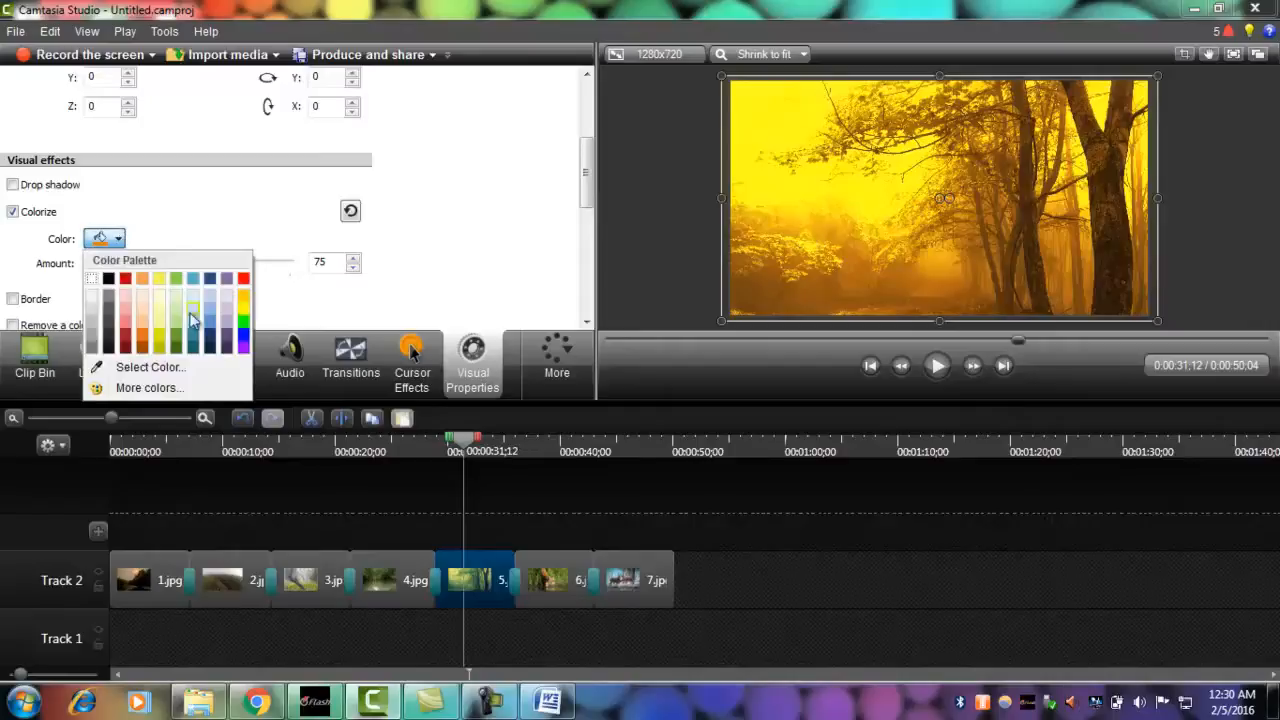
click(242, 305)
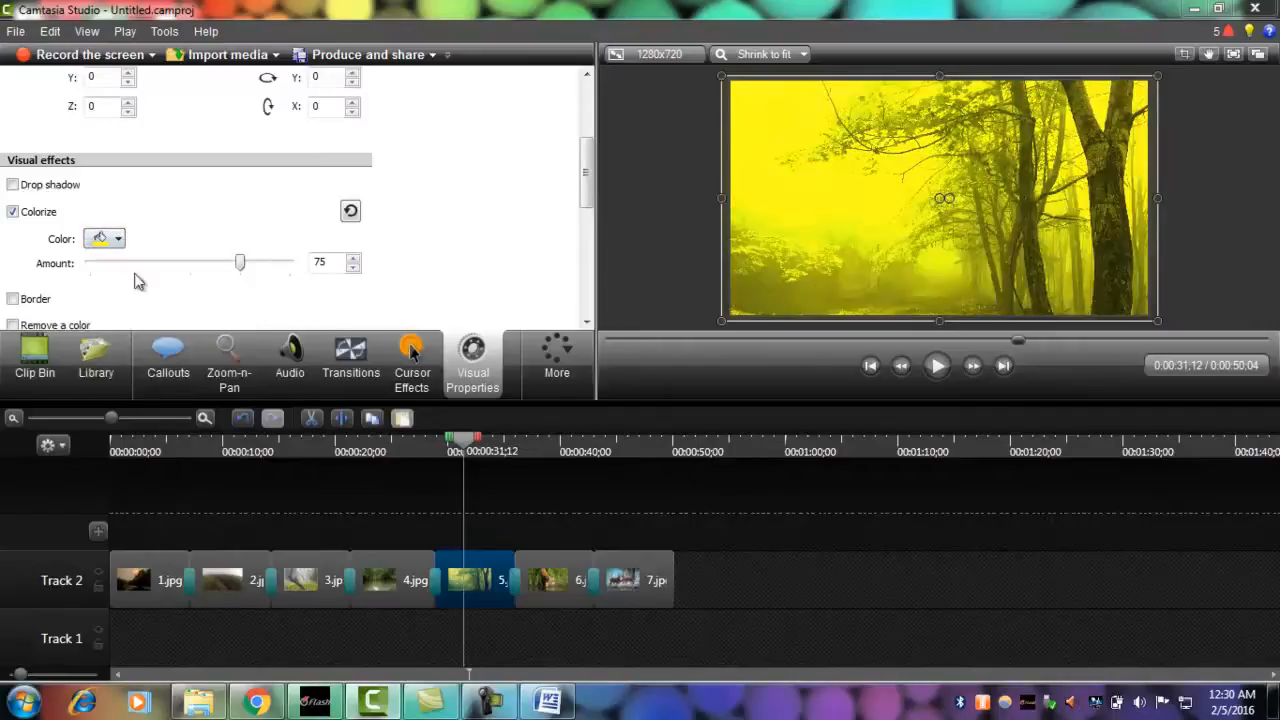
click(13, 213)
- Give the 5.jpg clip a border of thickness 1 and enable removal of the green color with hue 15
click(13, 240)
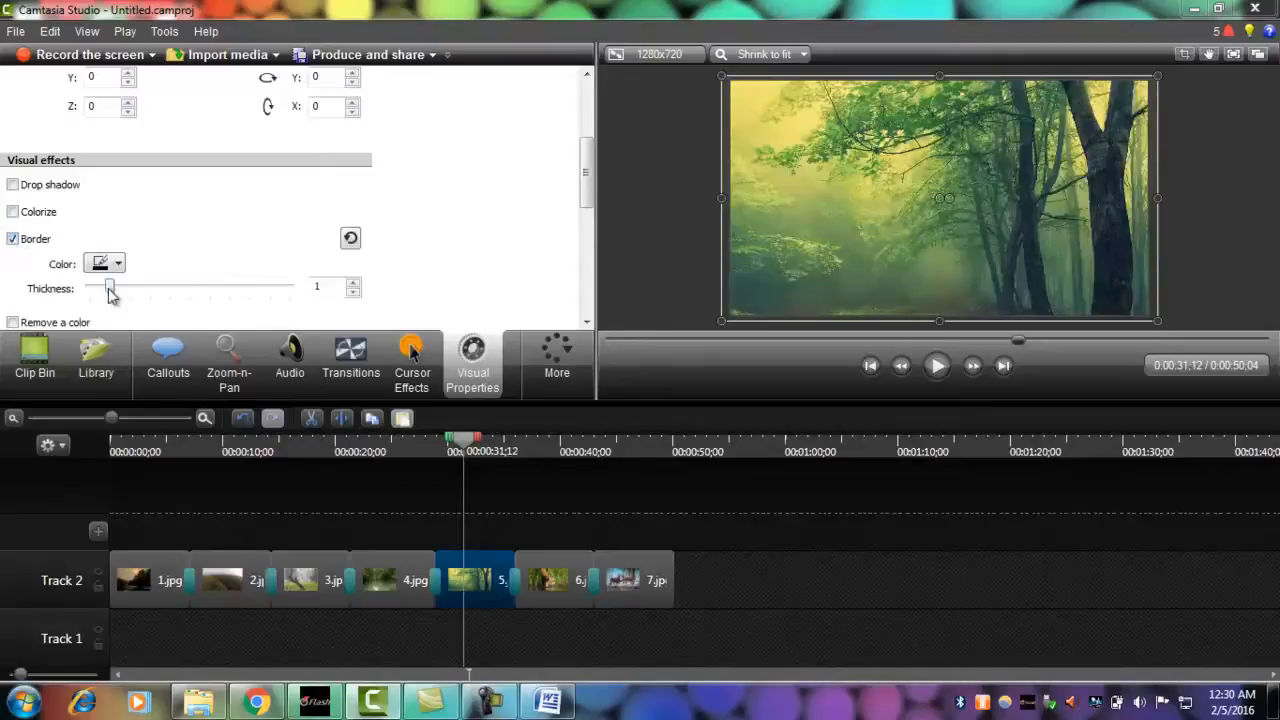
mouse_move(125, 292)
mouse_down()
mouse_move(255, 298)
mouse_move(118, 300)
mouse_up()
drag(589, 198, 586, 235)
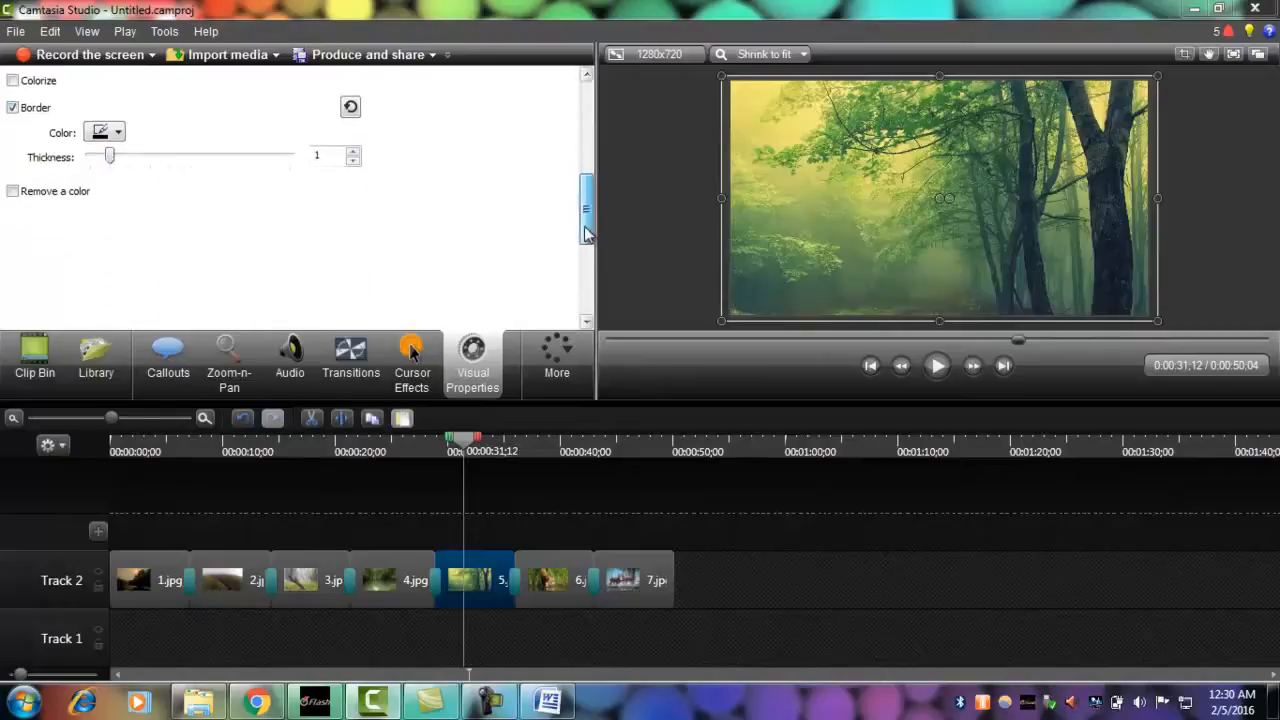
click(13, 192)
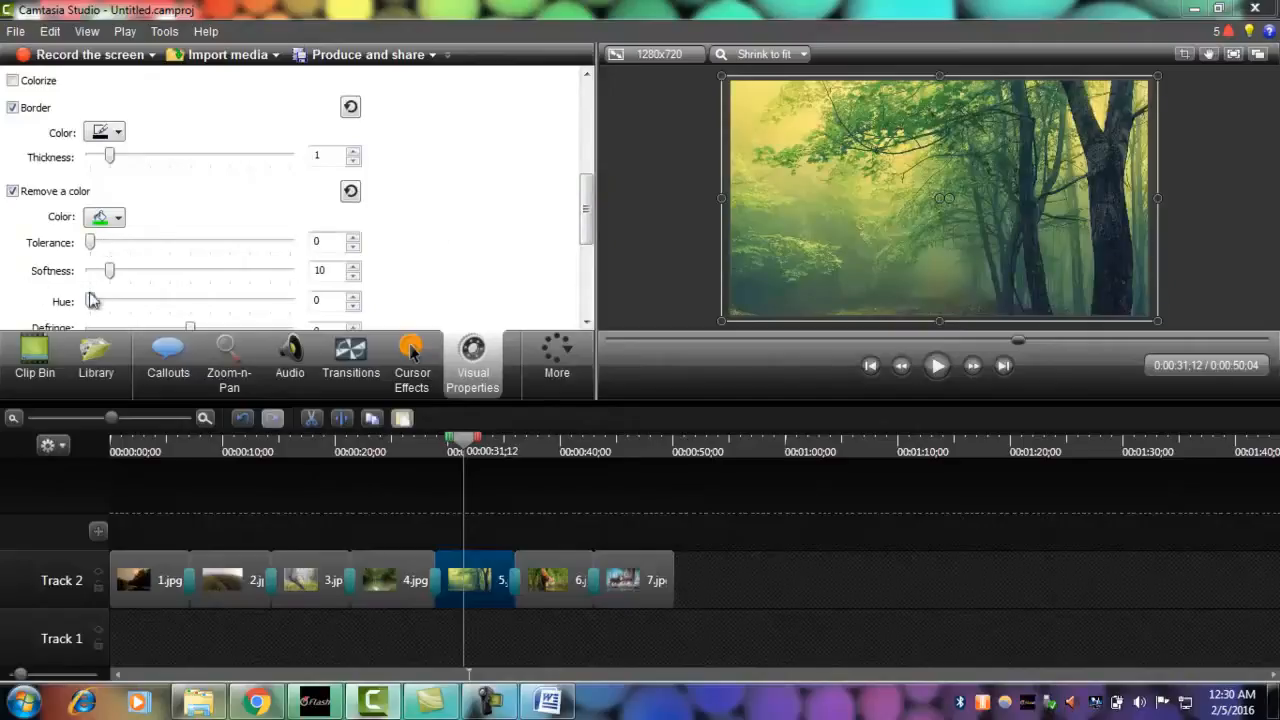
drag(93, 306, 124, 310)
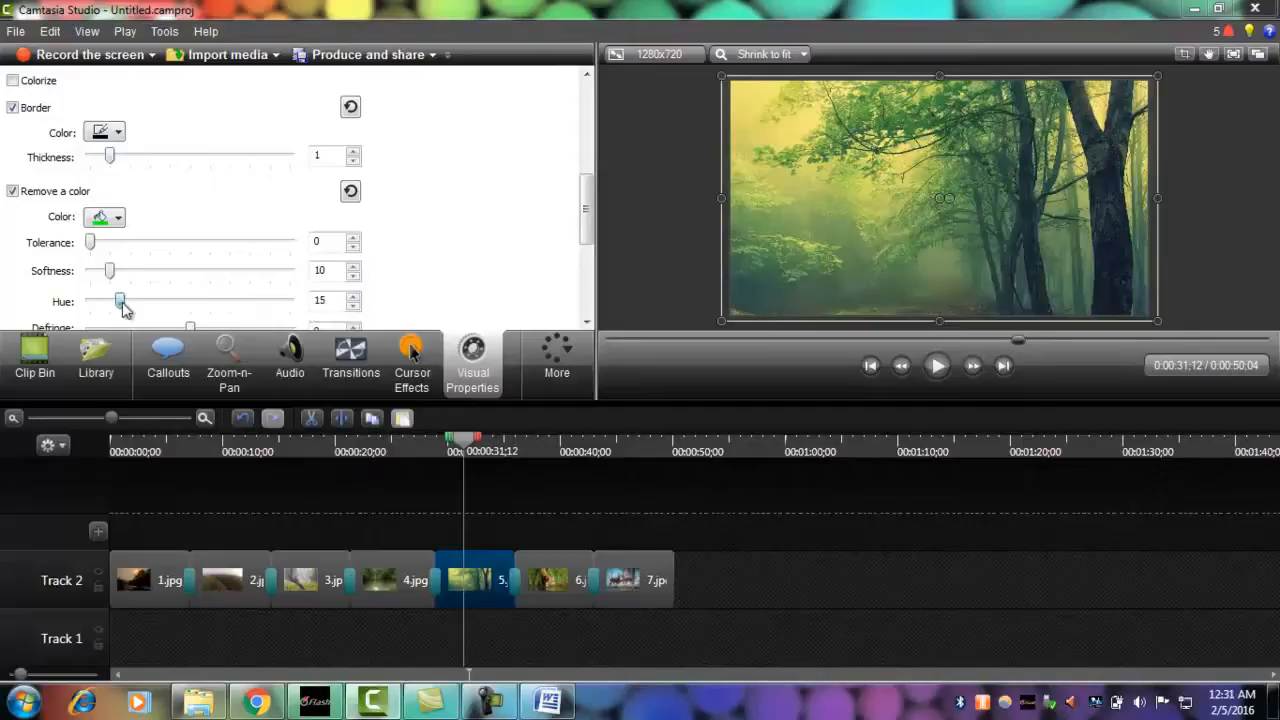
mouse_move(586, 213)
mouse_down()
mouse_move(586, 259)
mouse_move(585, 222)
mouse_up()
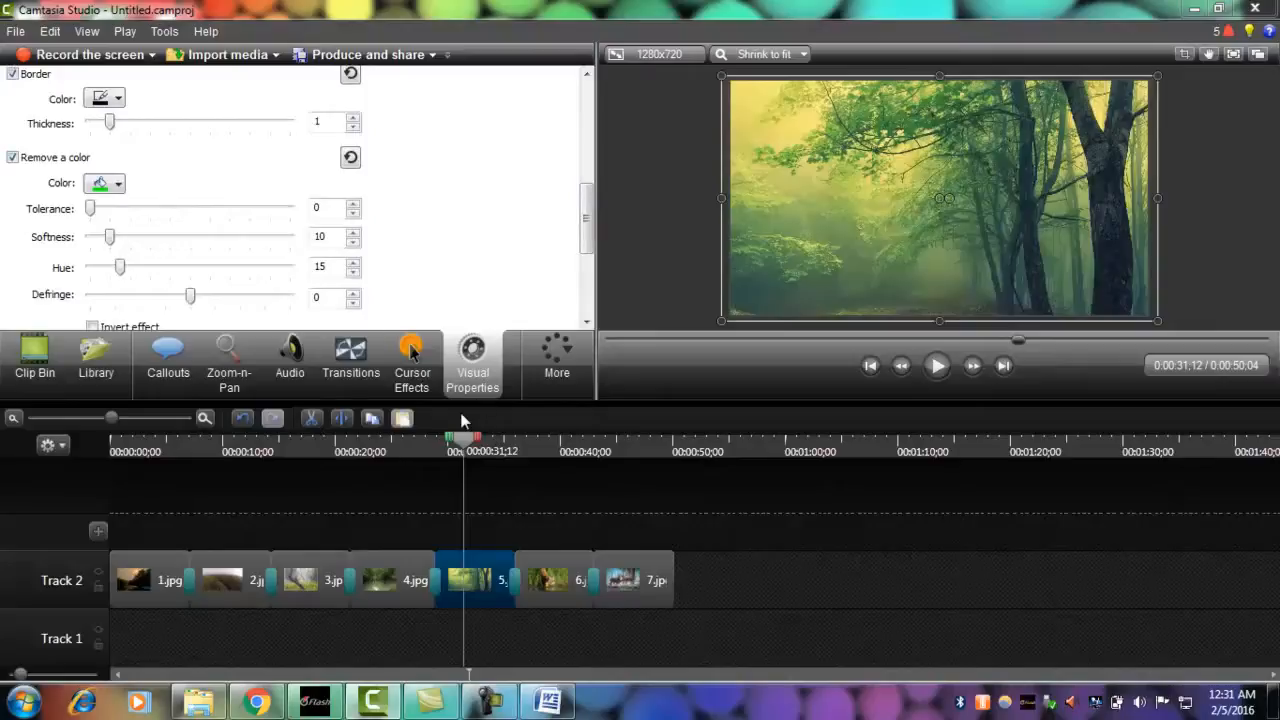
- Add the Full Song from the Music - Bare Knuckles library folder to Track 1, starting at the beginning of the timeline
click(100, 350)
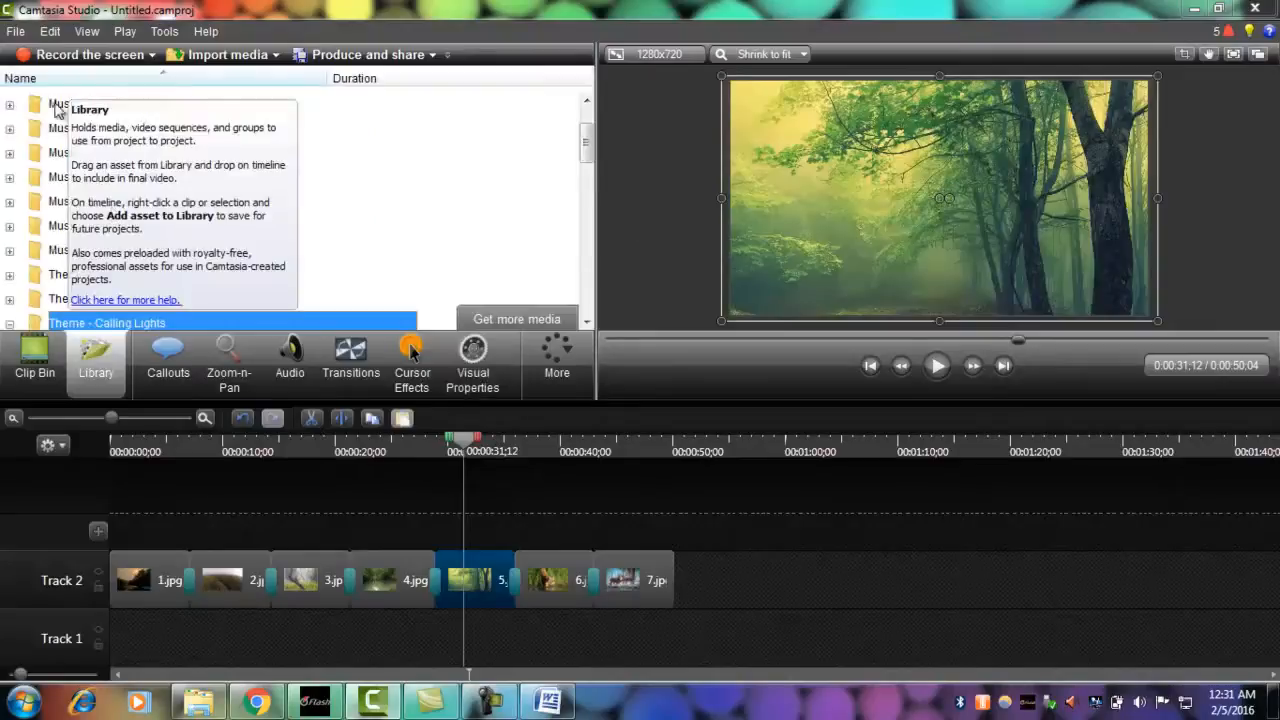
click(10, 104)
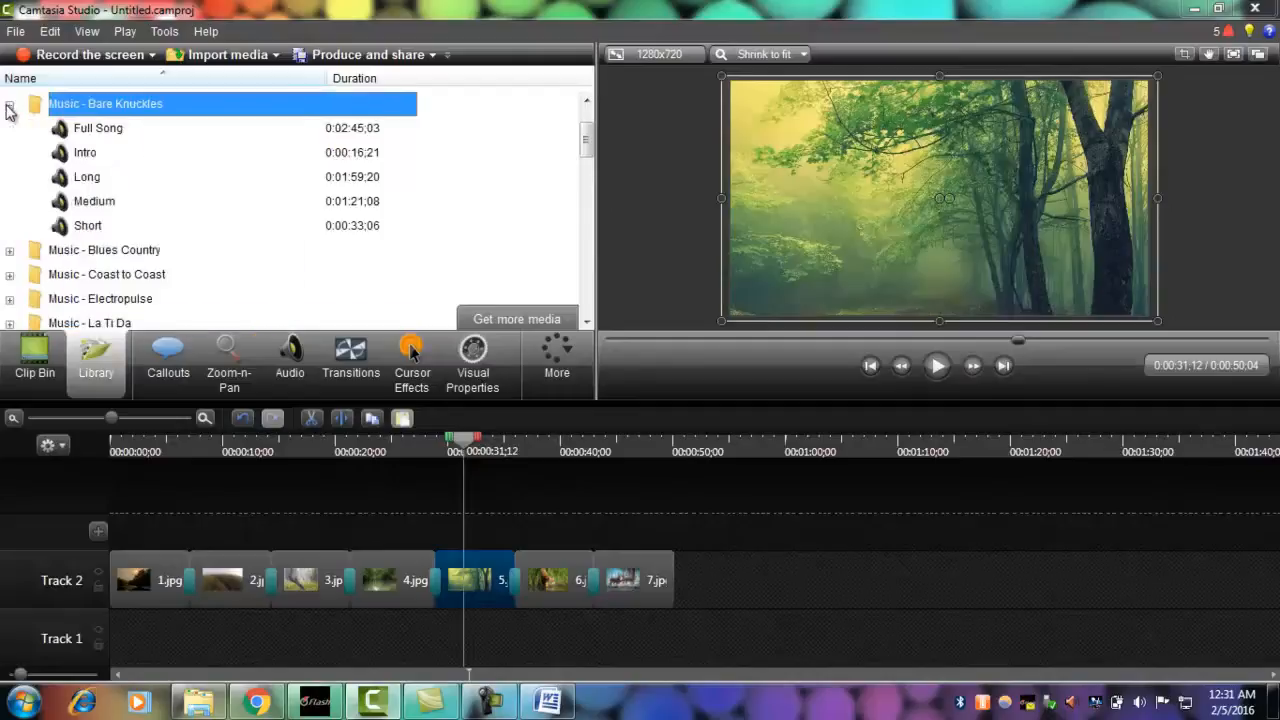
click(90, 131)
drag(90, 131, 110, 556)
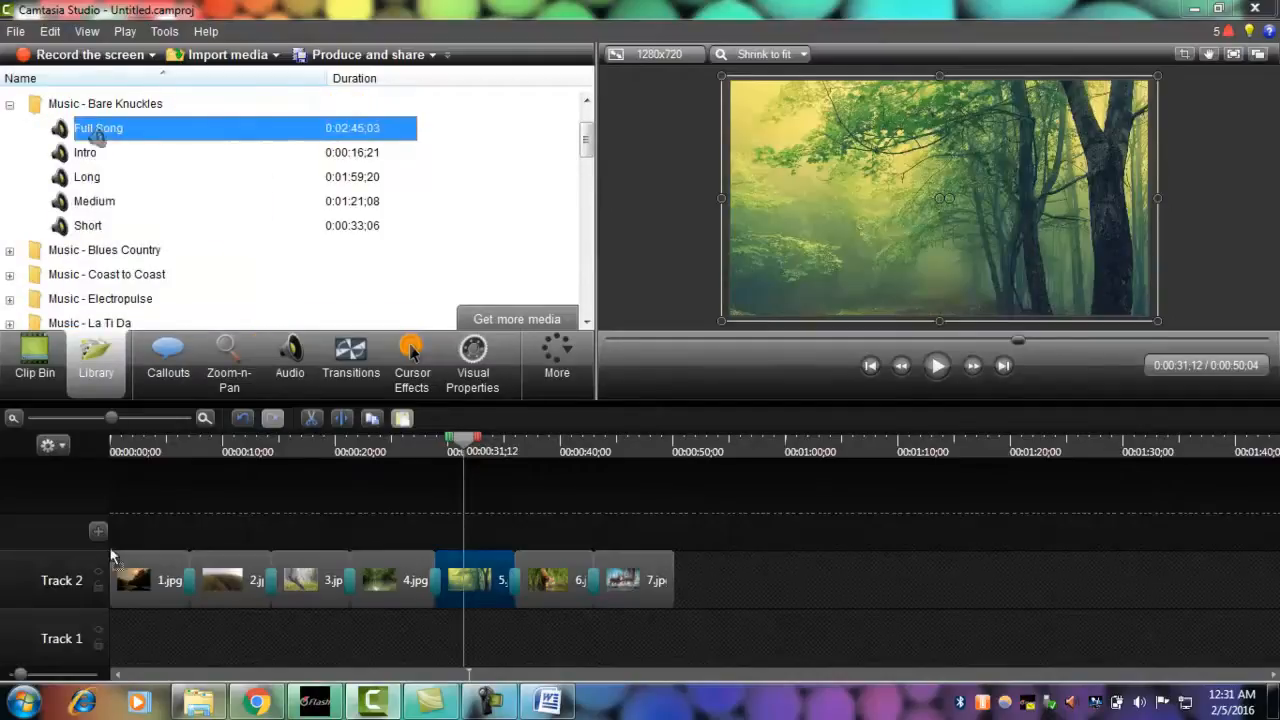
drag(127, 638, 127, 639)
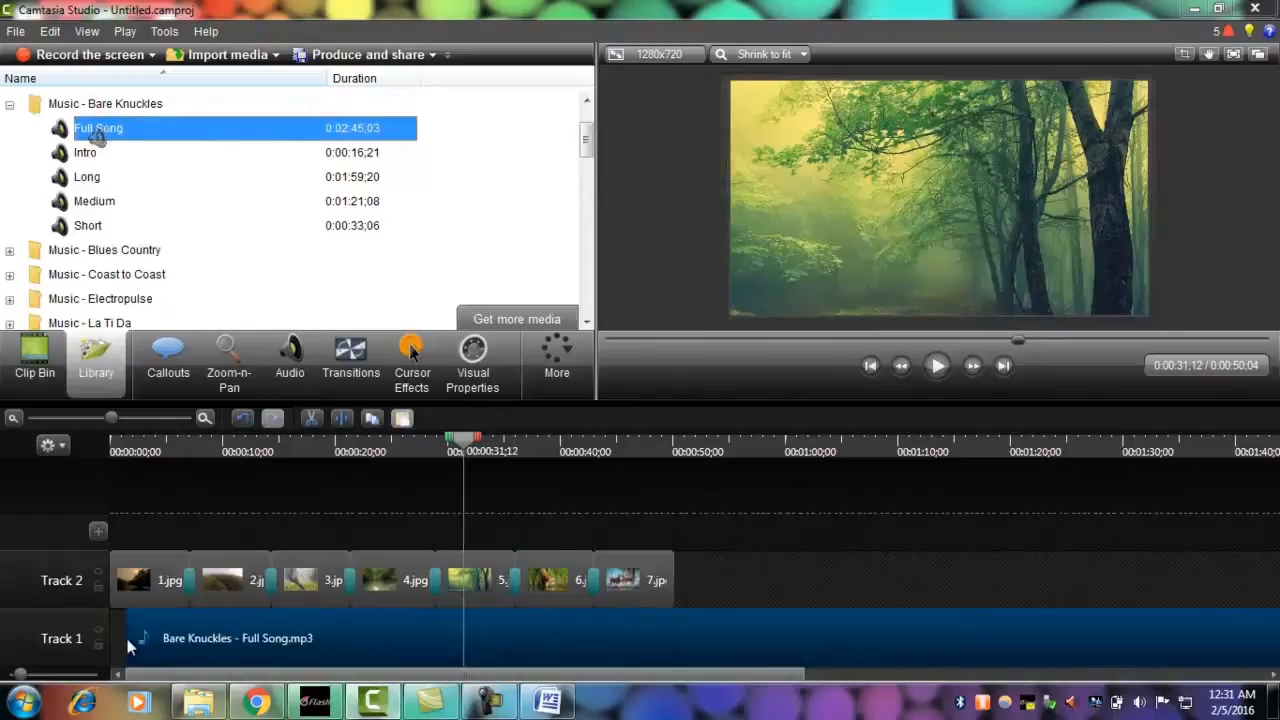
drag(228, 644, 192, 642)
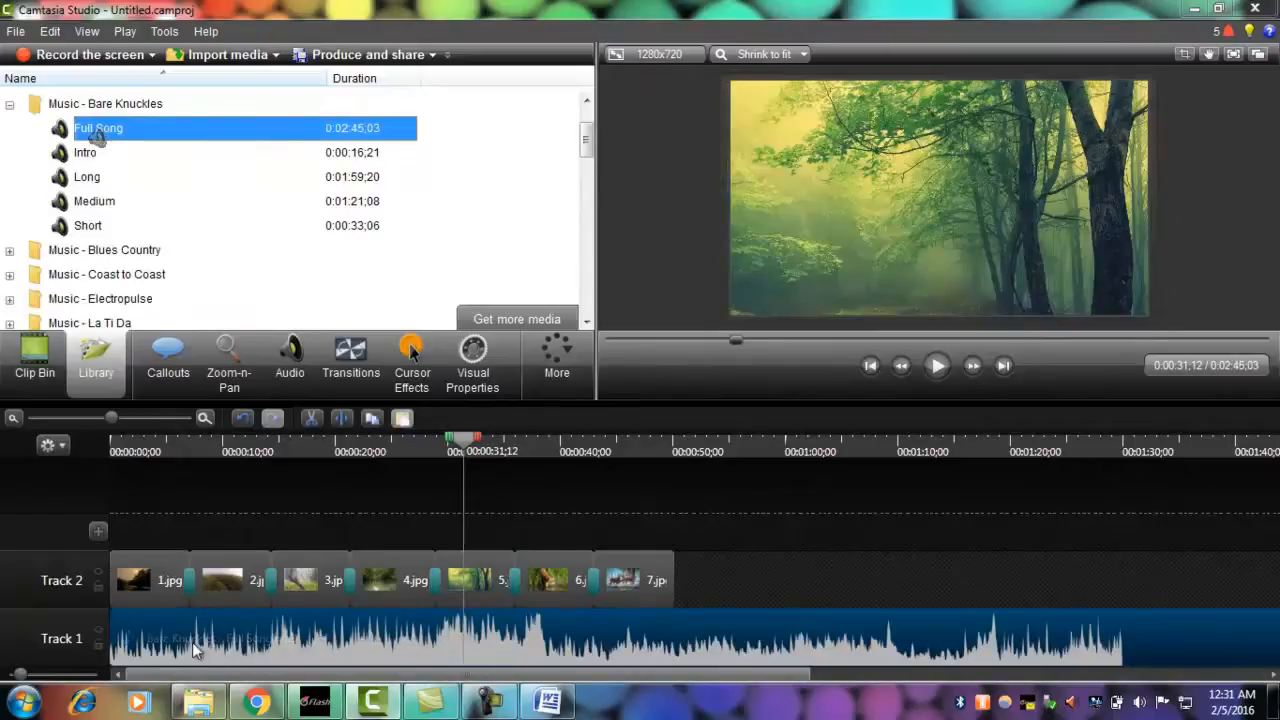
- Split the music on Track 1 at 0:00:50;04, where the last picture ends, and delete the part after the split
drag(463, 444, 670, 468)
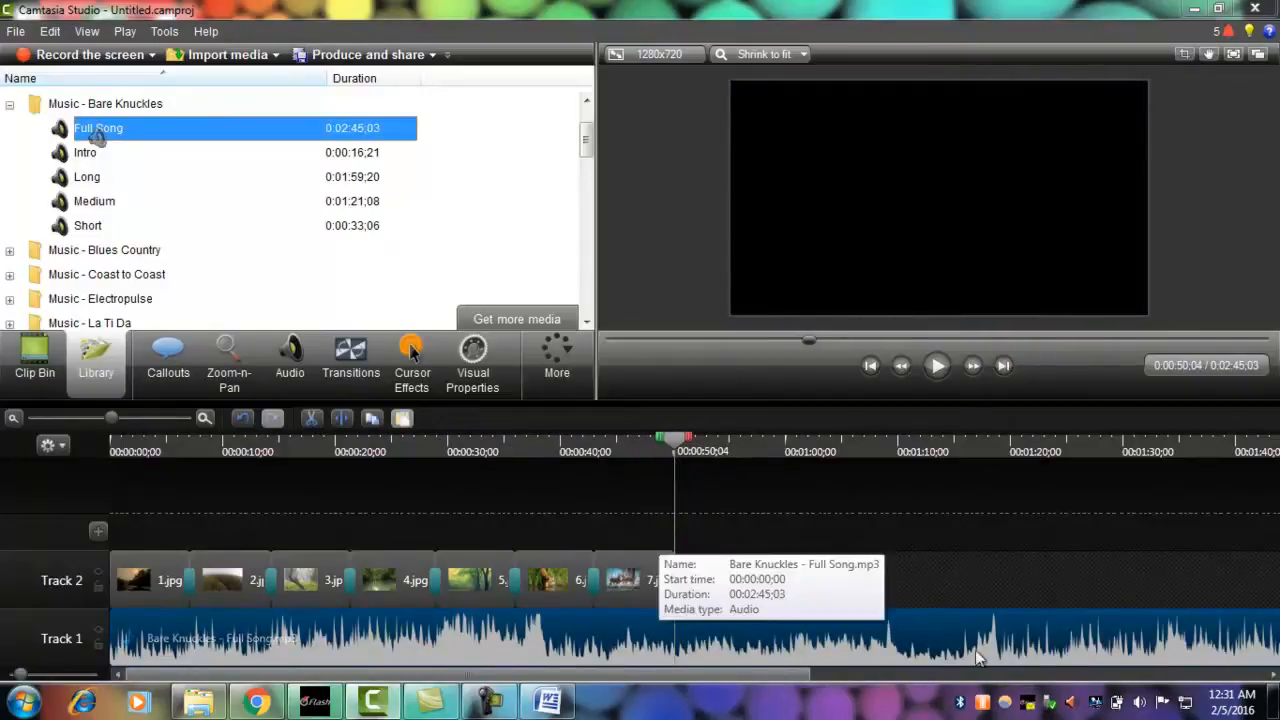
mouse_move(665, 450)
mouse_down()
mouse_move(457, 456)
mouse_move(668, 468)
mouse_up()
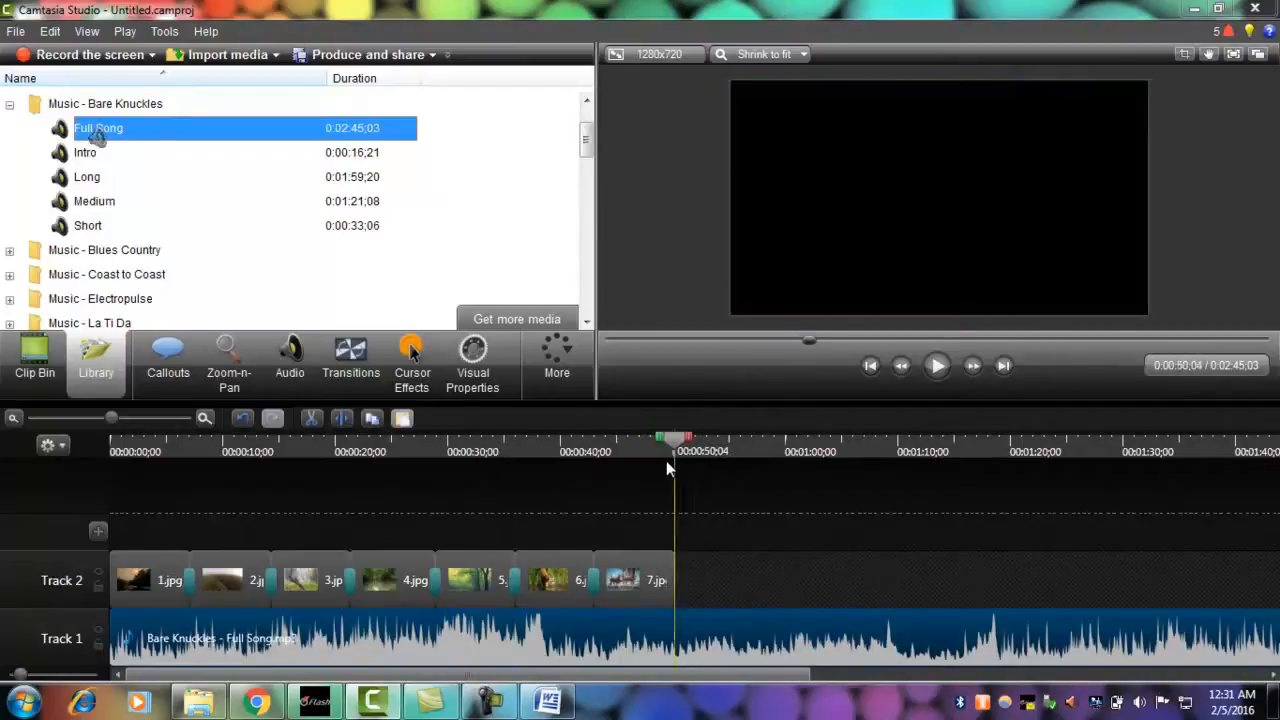
click(341, 424)
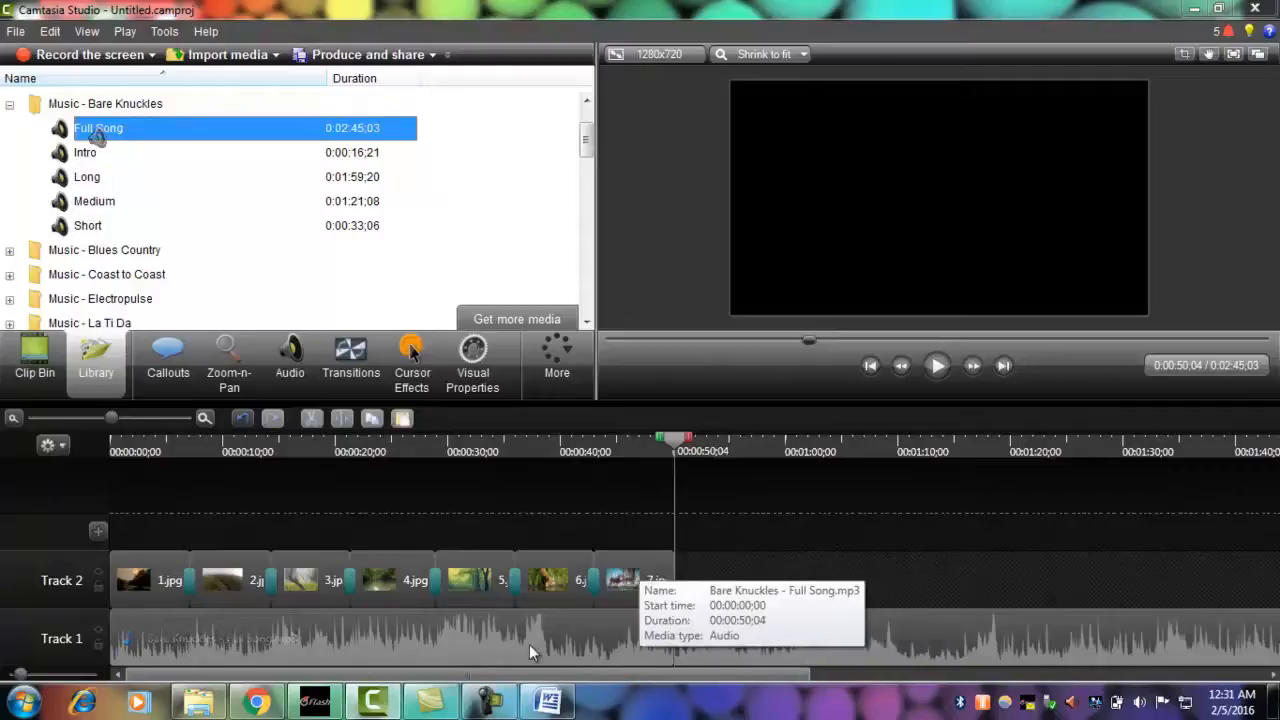
click(748, 655)
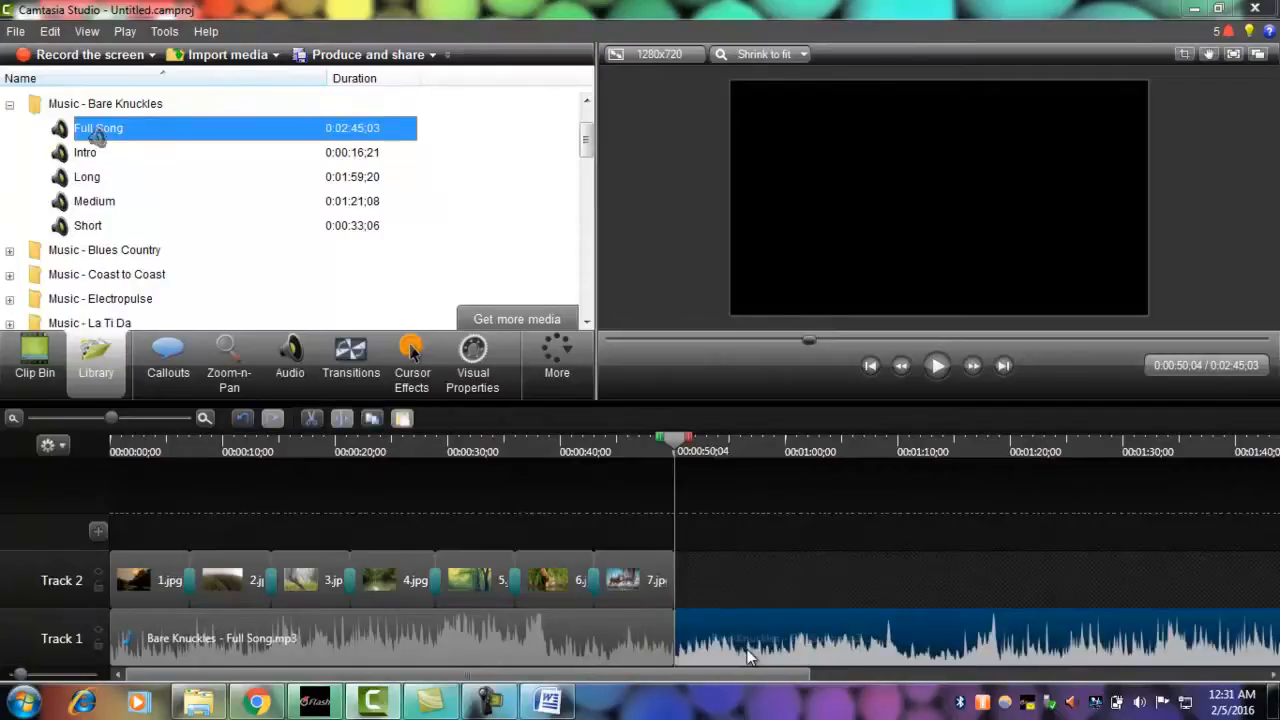
right_click(748, 655)
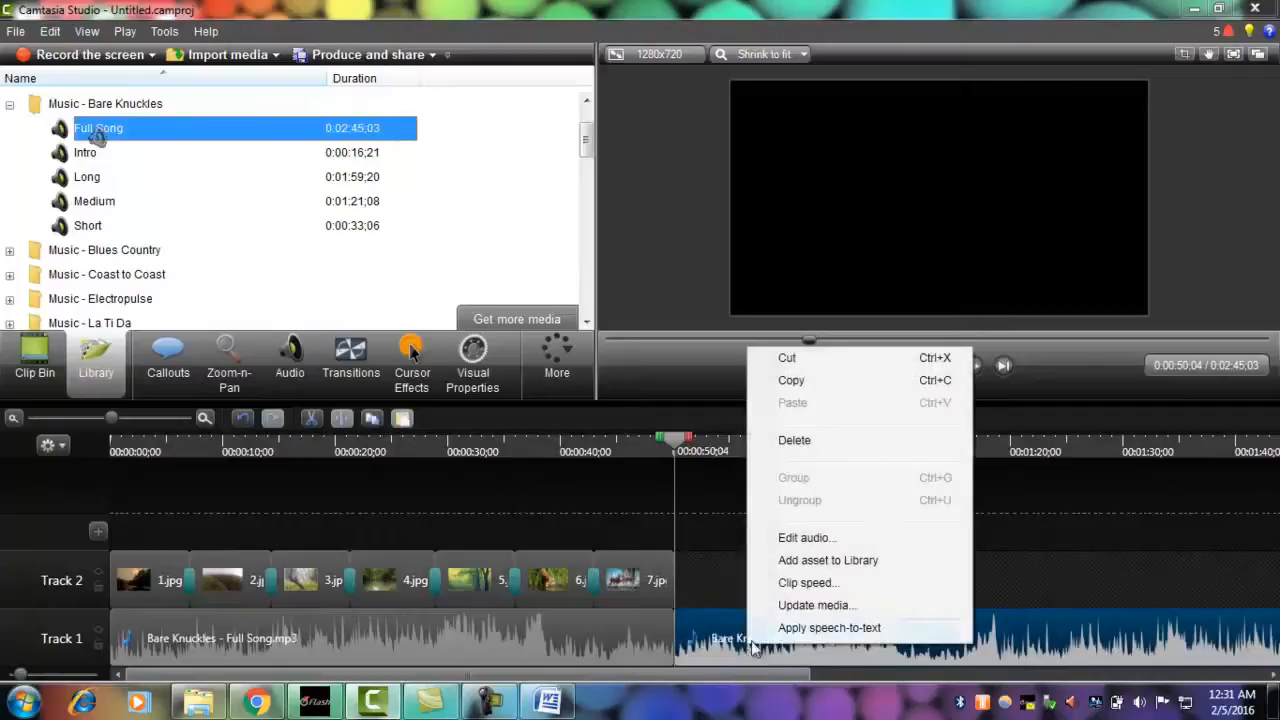
click(823, 442)
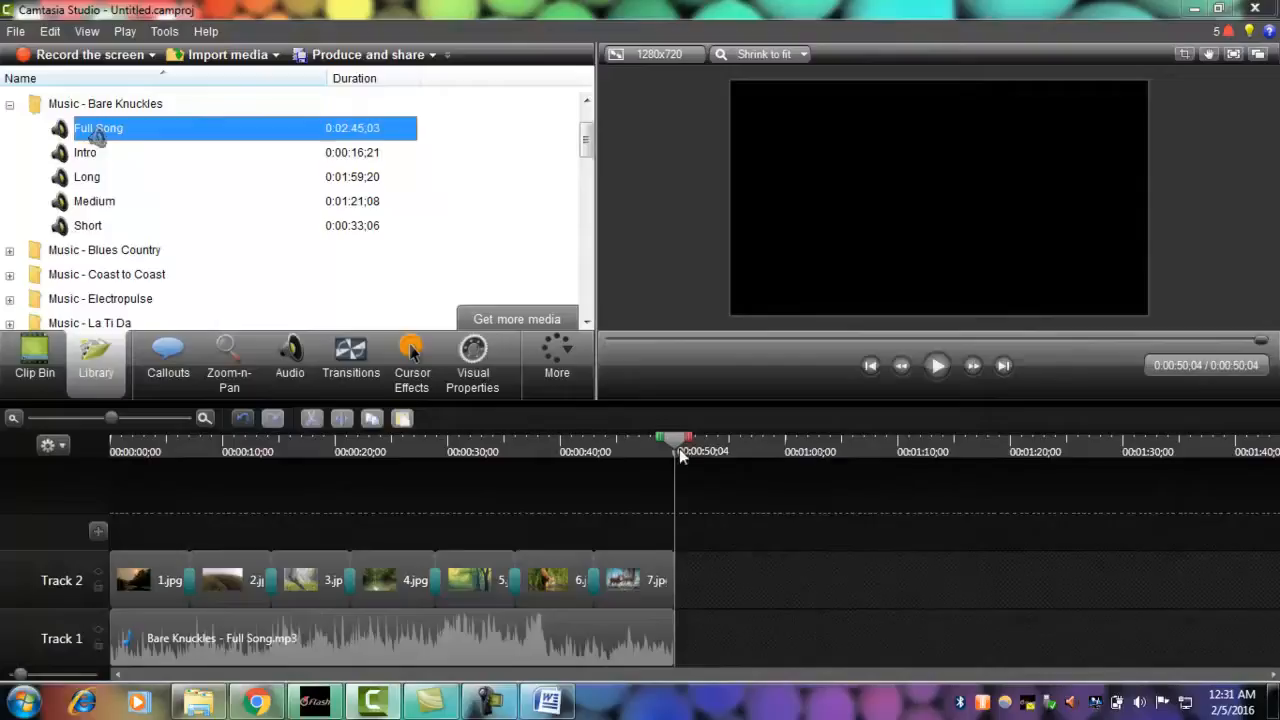
- Play back the slideshow with its music from the start and again from about 19 seconds
drag(676, 449, 87, 481)
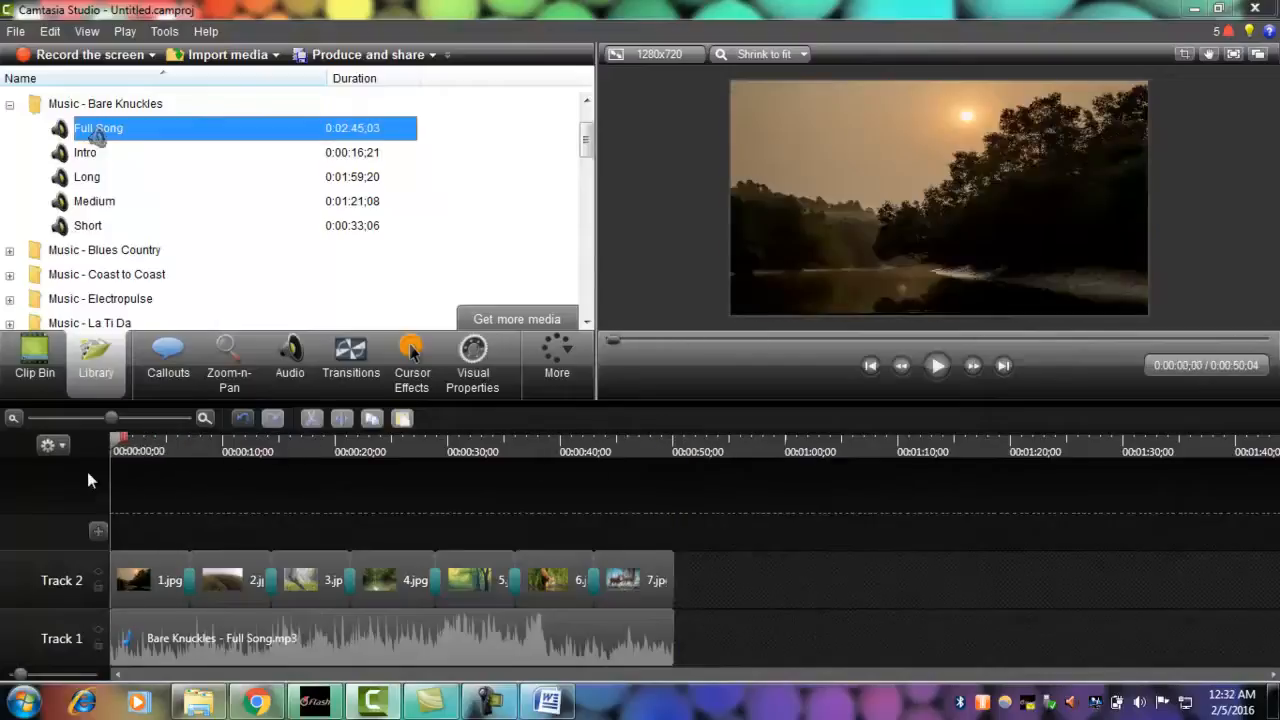
click(937, 366)
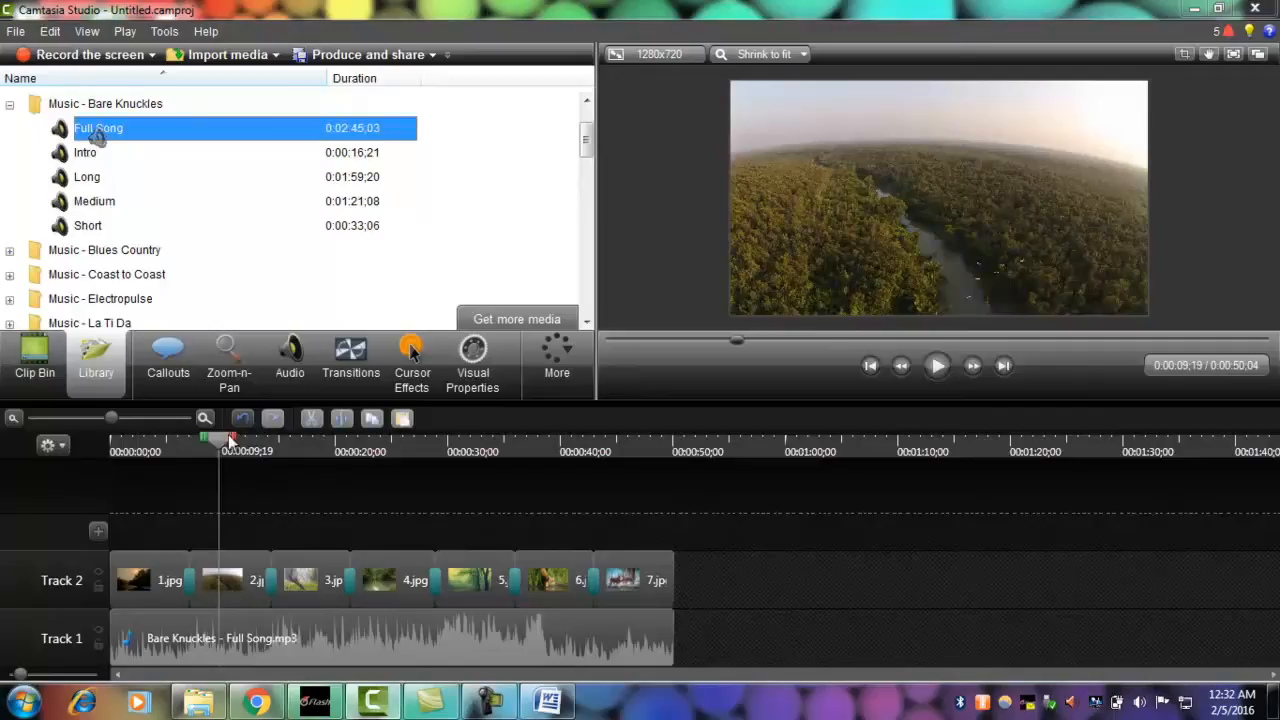
drag(225, 438, 333, 448)
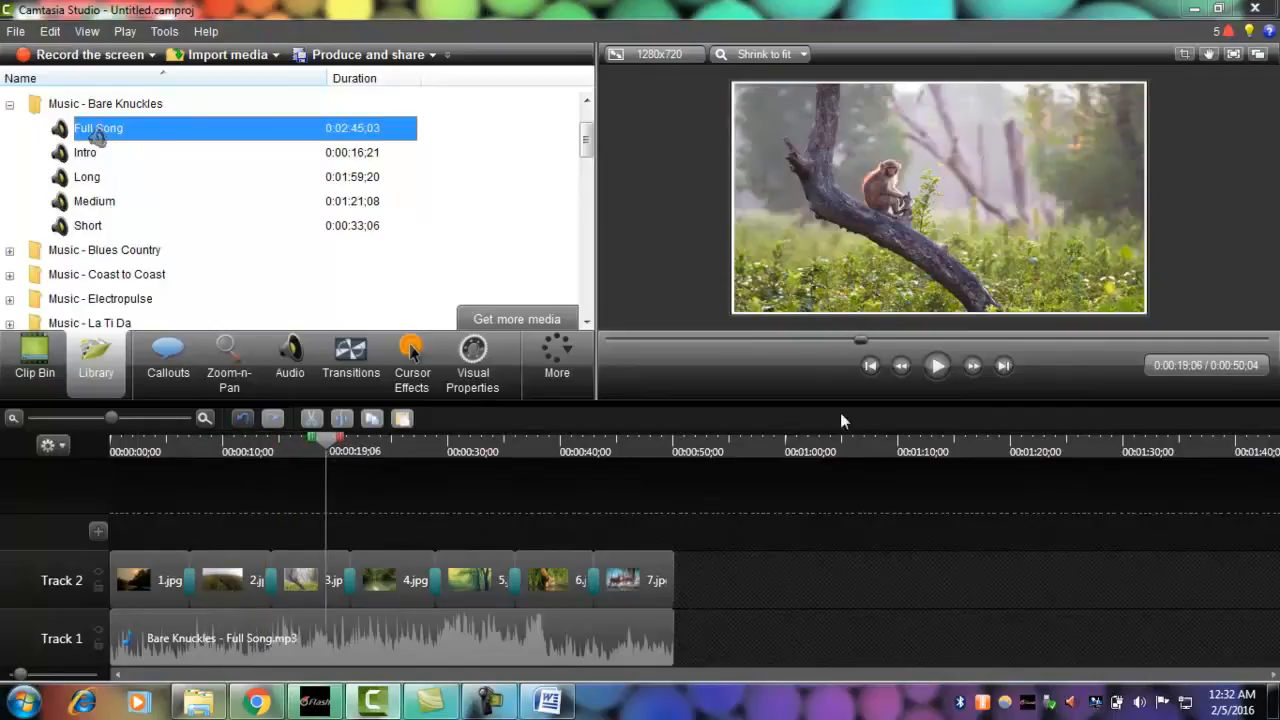
click(935, 366)
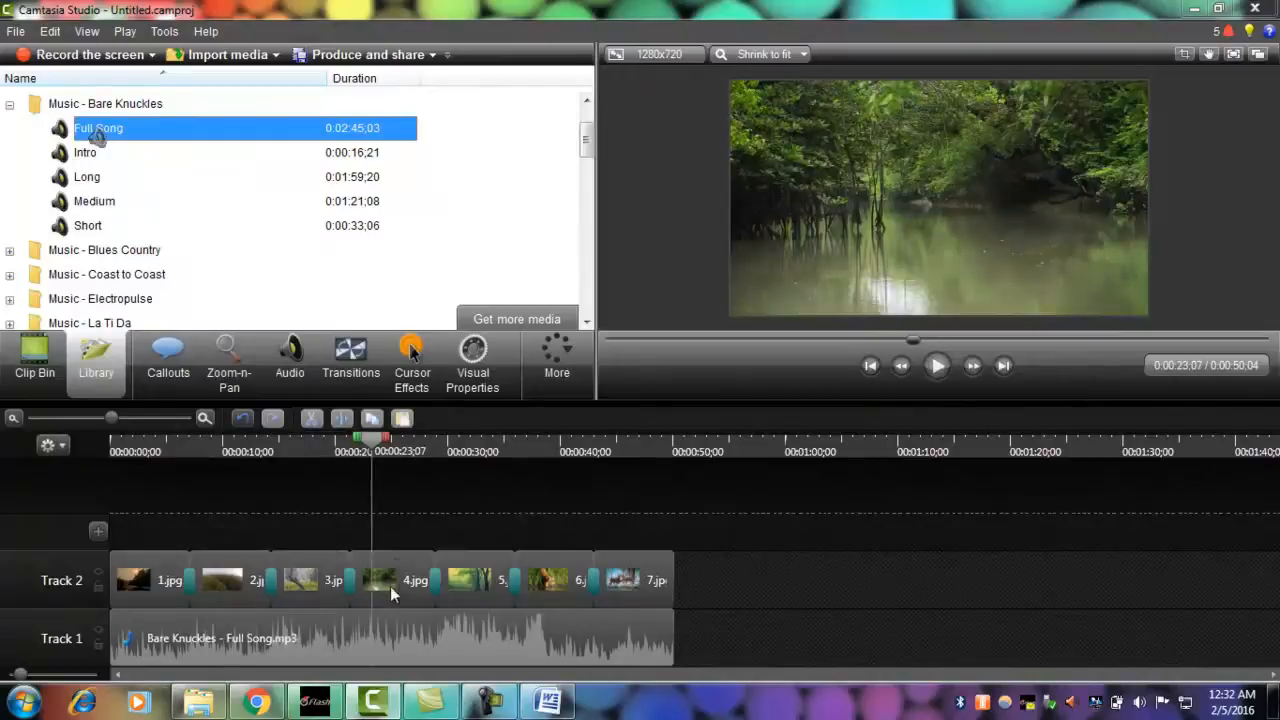
- Add a text callout at 0:00:23;07 over the 4.jpg clip and move its empty text box to the picture's upper-left area
click(172, 365)
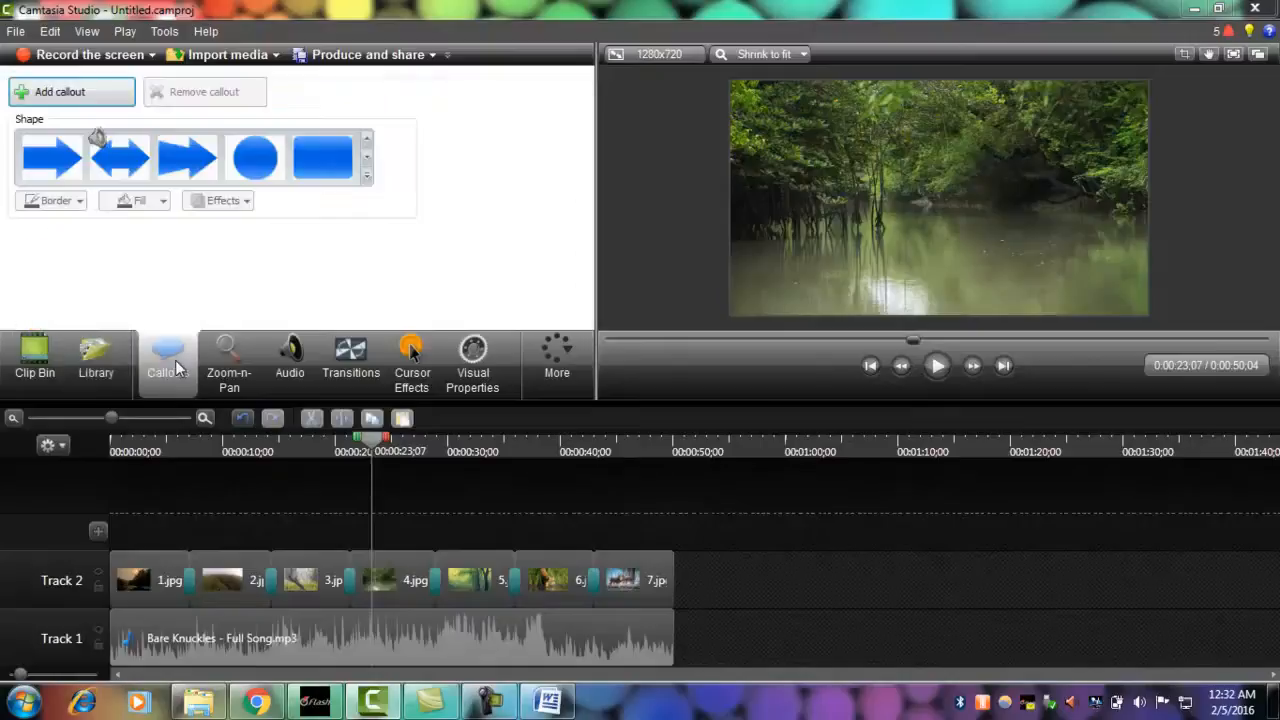
click(366, 179)
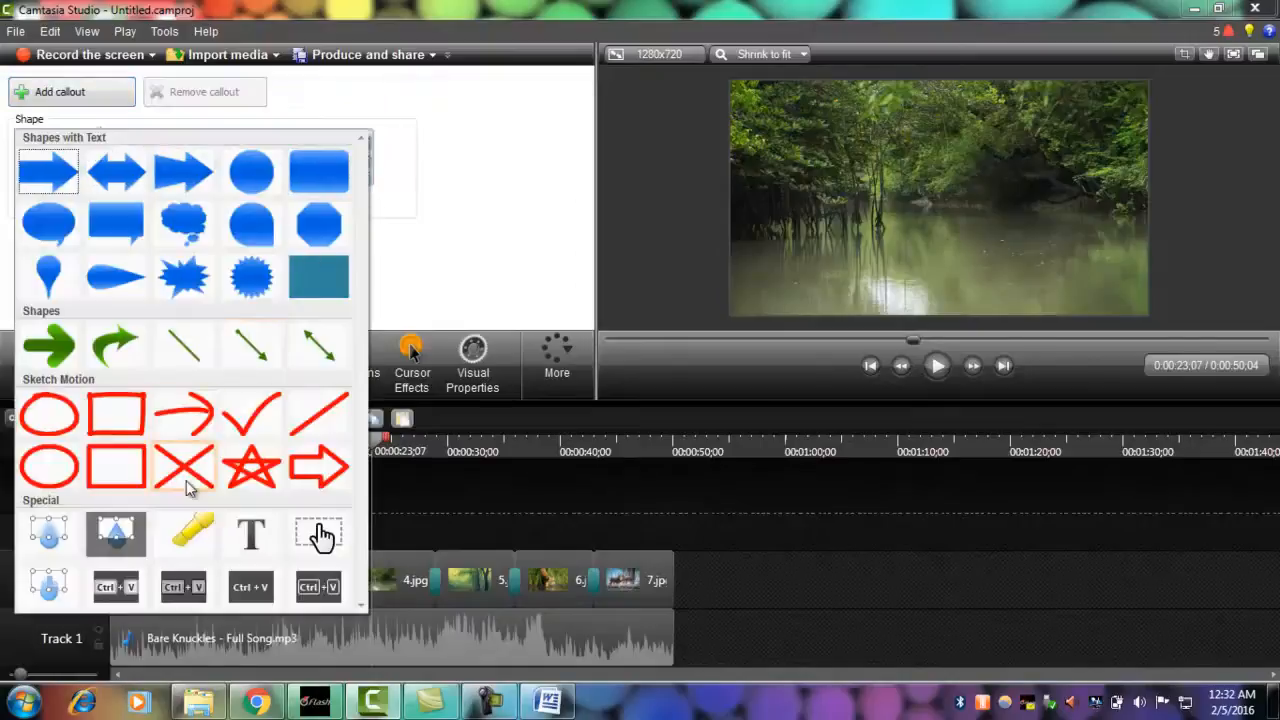
click(250, 535)
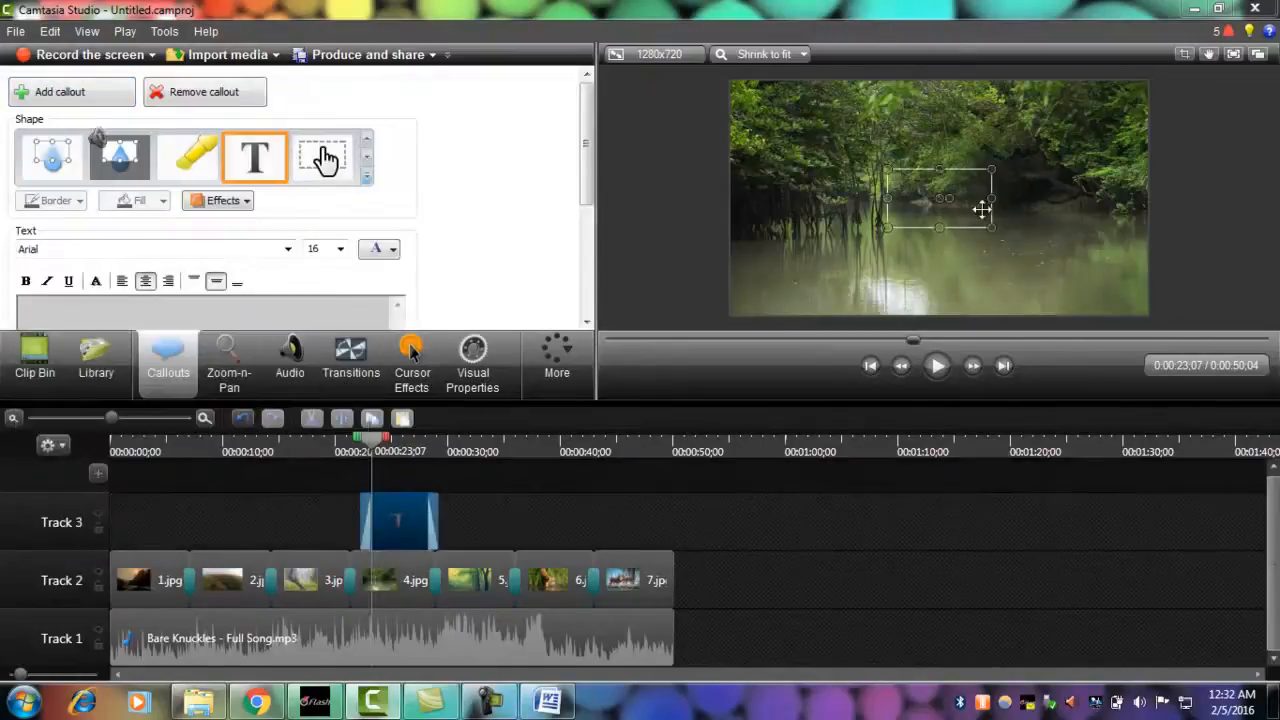
drag(958, 207, 821, 104)
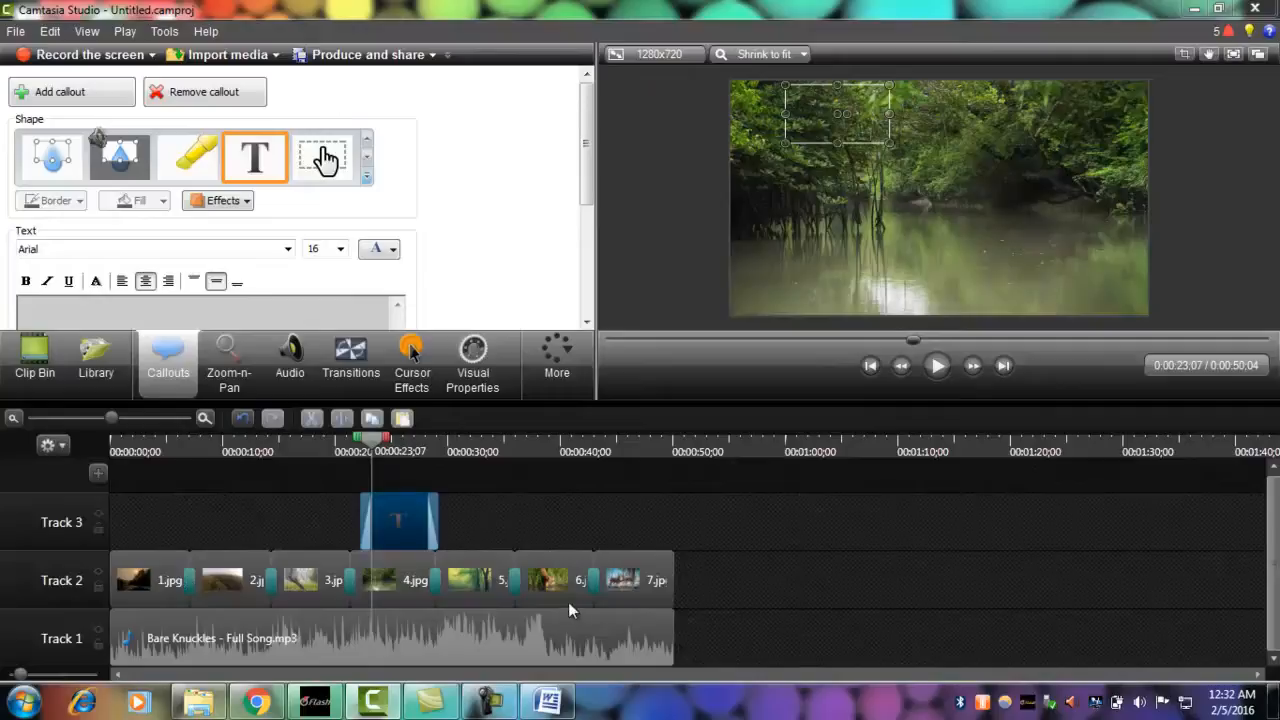
- Start producing the video with the Custom production settings preset and proceed to the file format choice
click(368, 55)
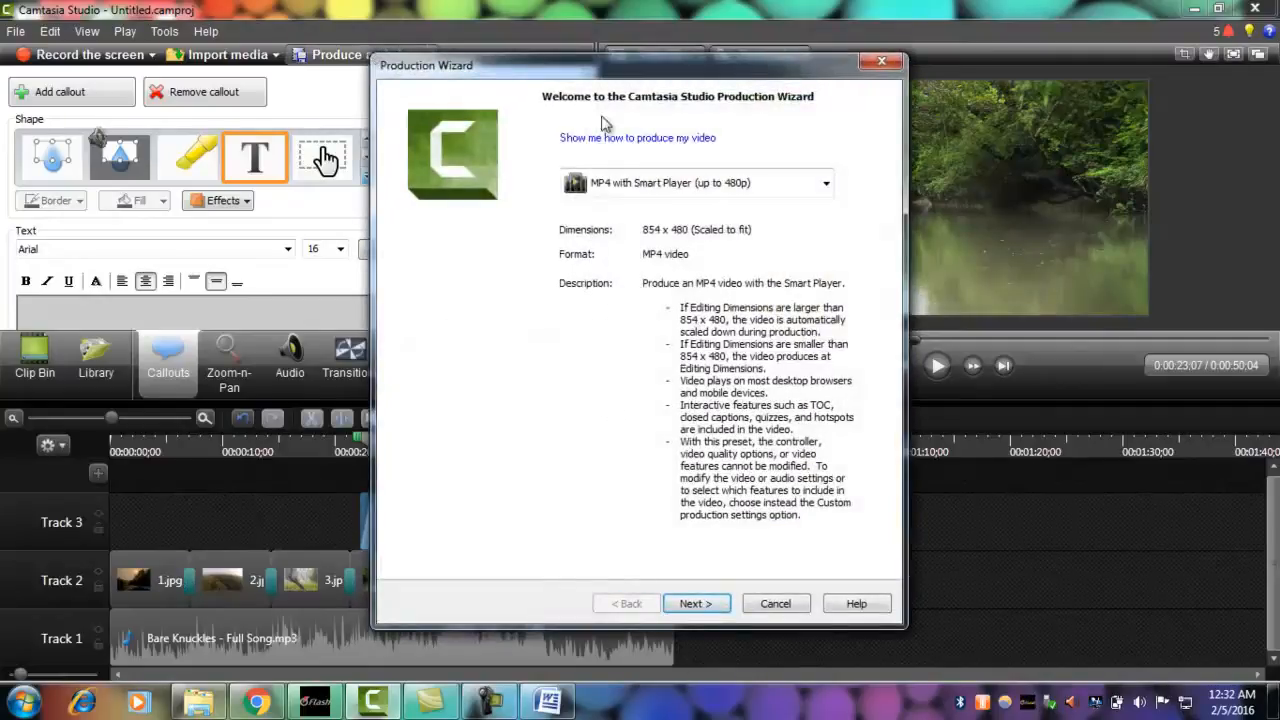
drag(658, 83, 614, 113)
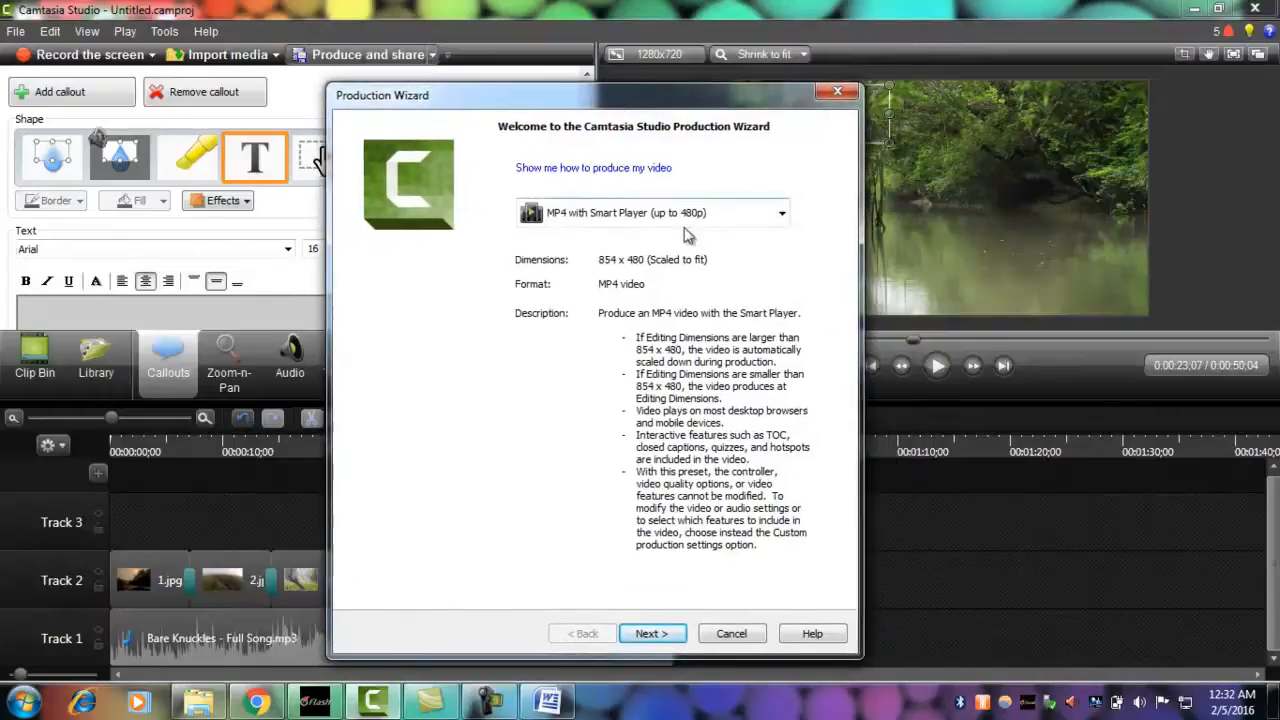
click(782, 214)
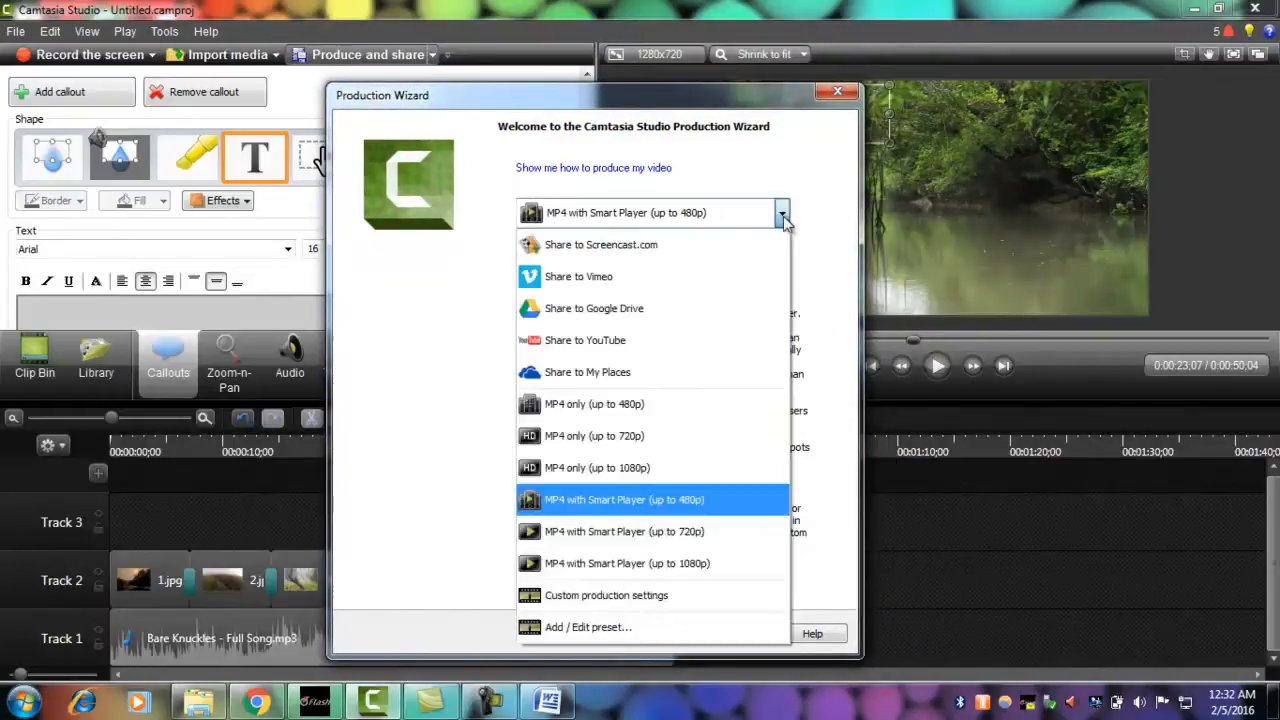
click(630, 596)
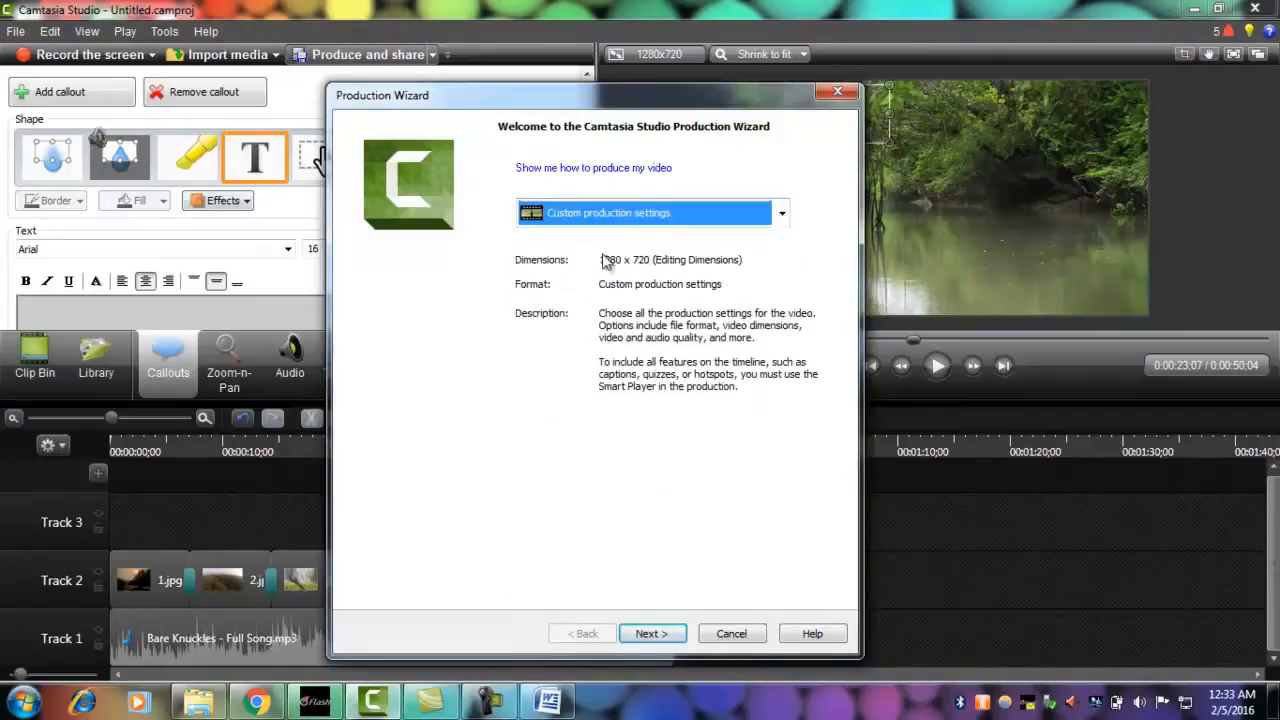
click(652, 633)
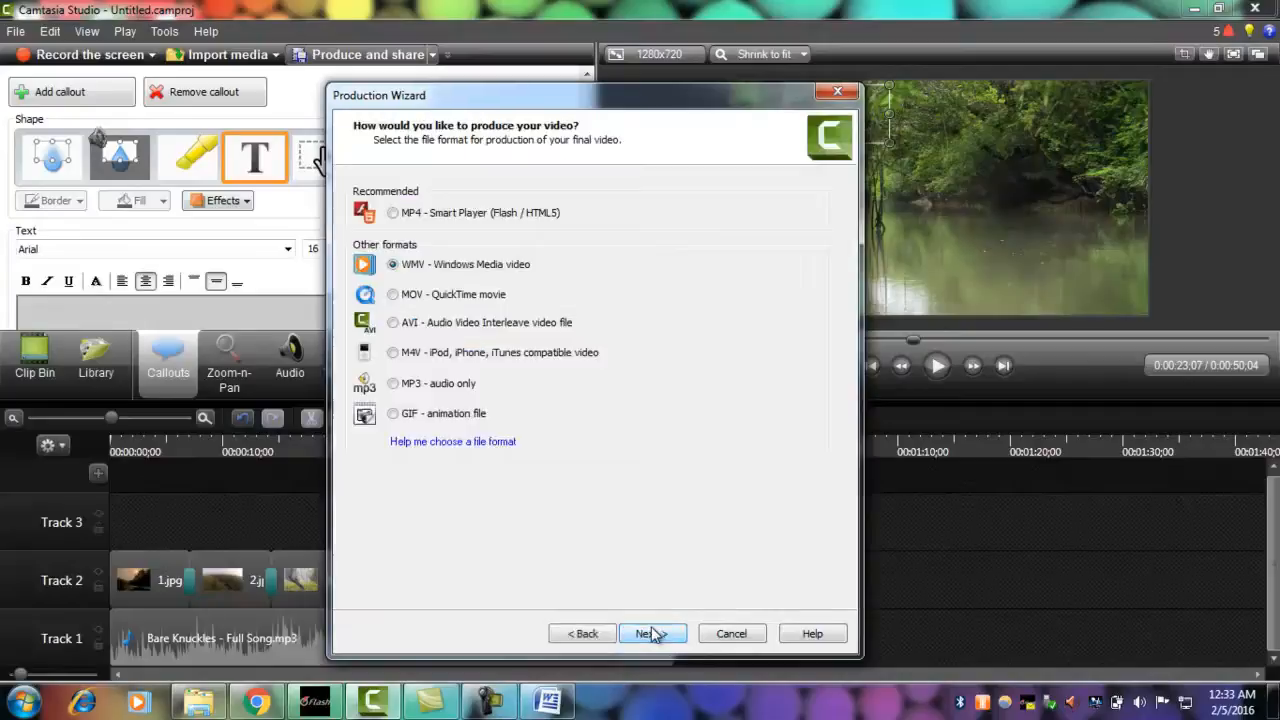
- Accept WMV format, the Best Quality and File Size profile, 1280x720 size and default video options, and look into the output folder
click(652, 633)
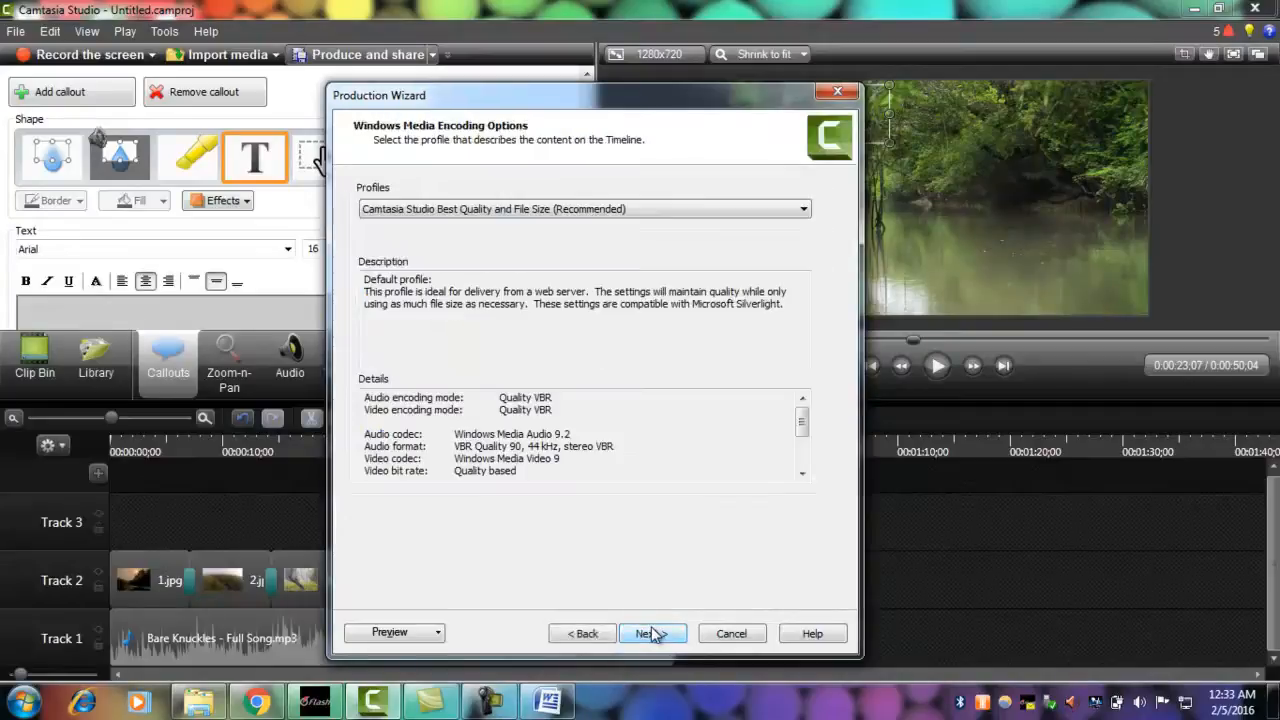
click(652, 633)
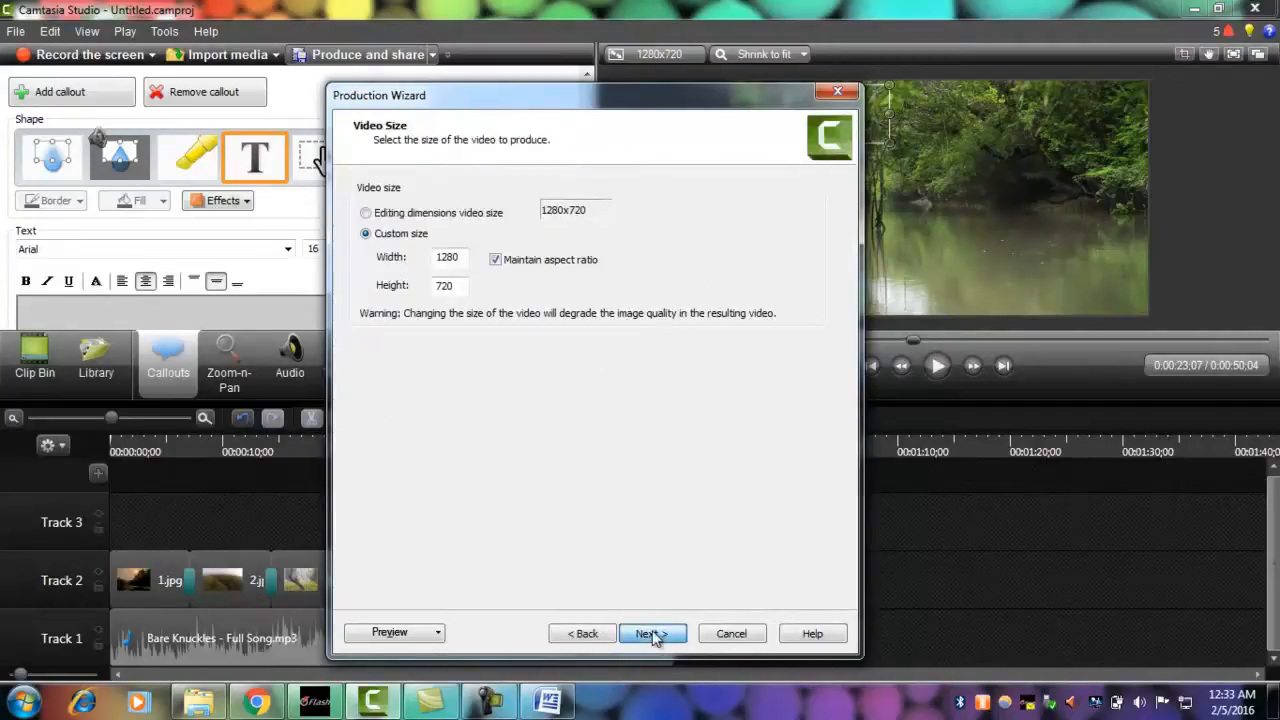
click(652, 633)
click(652, 633)
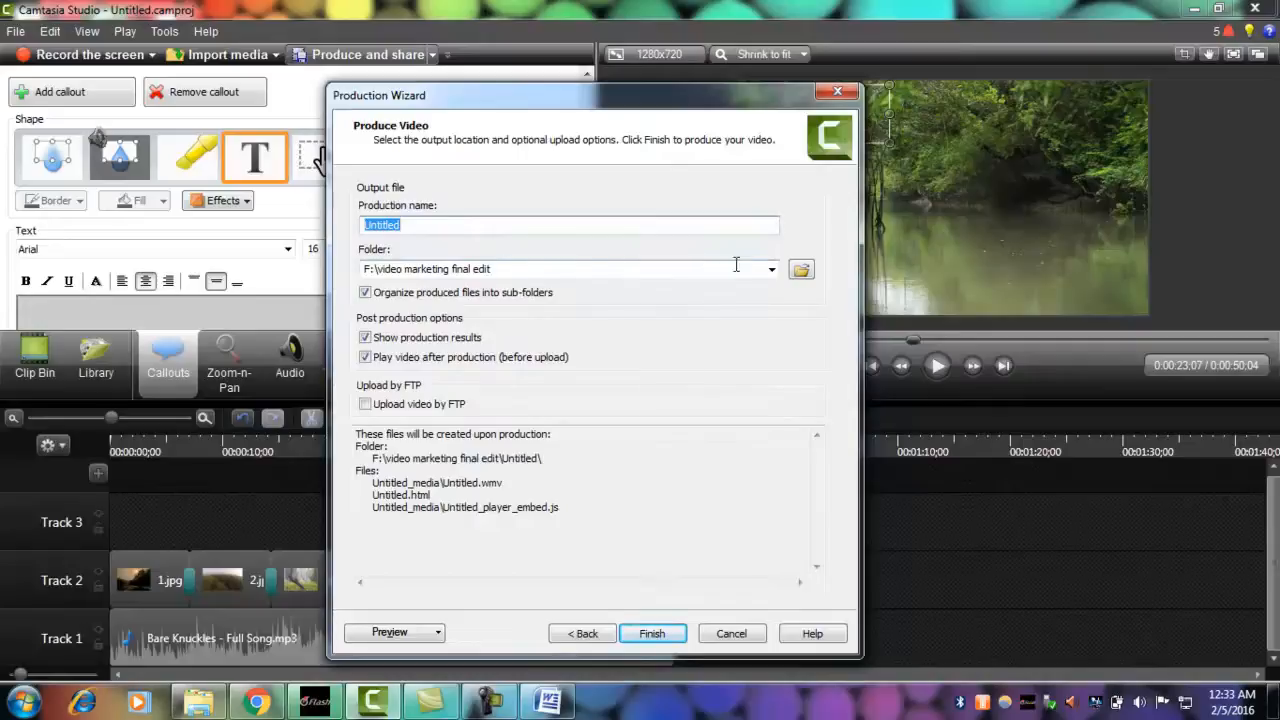
click(801, 270)
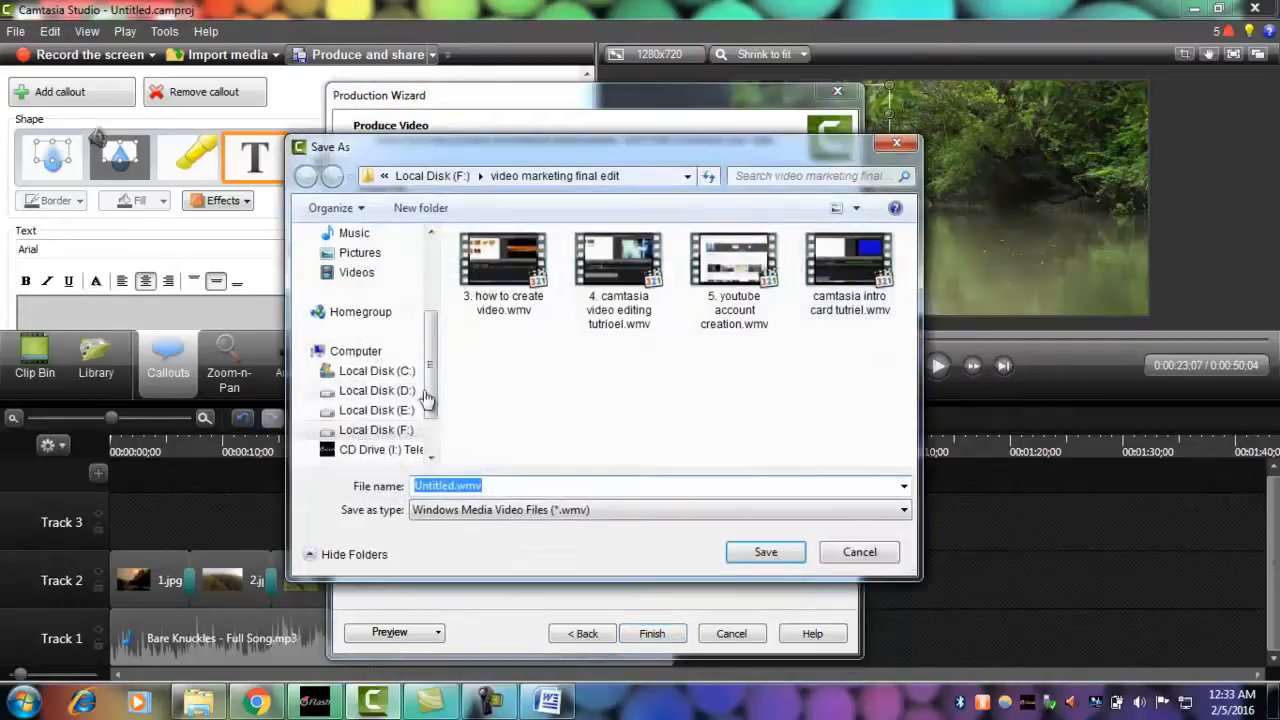
click(897, 150)
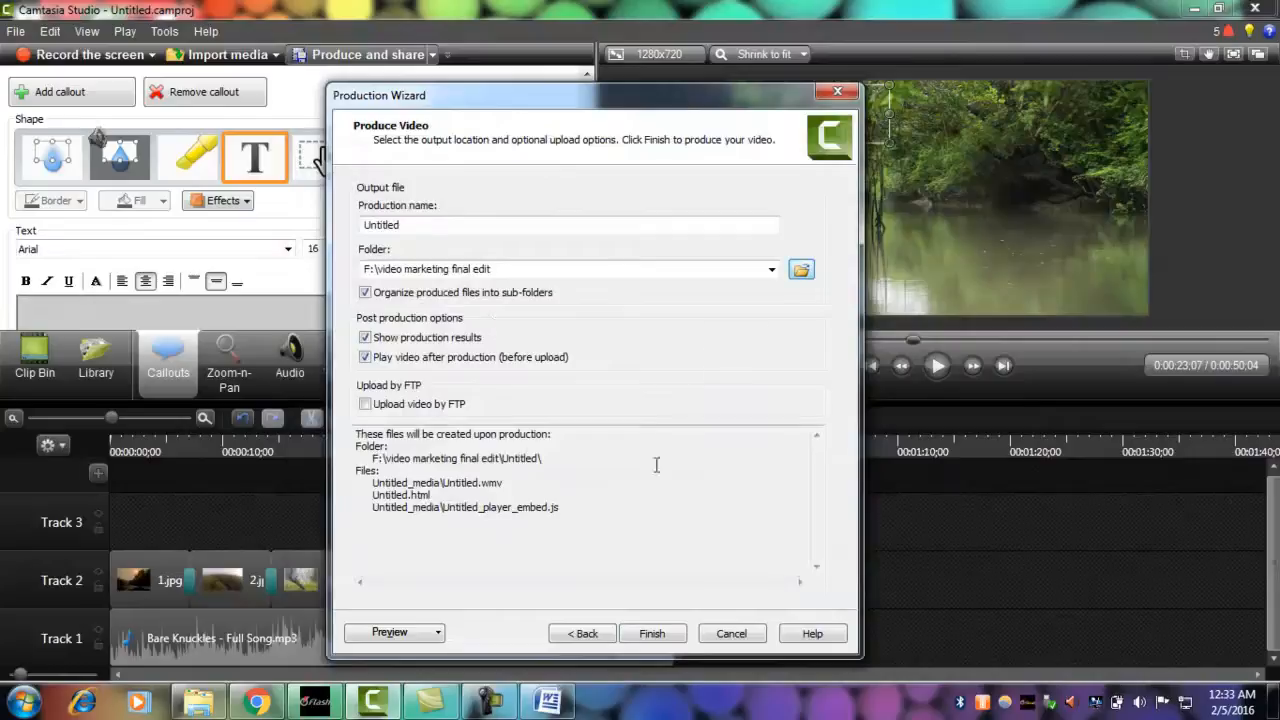